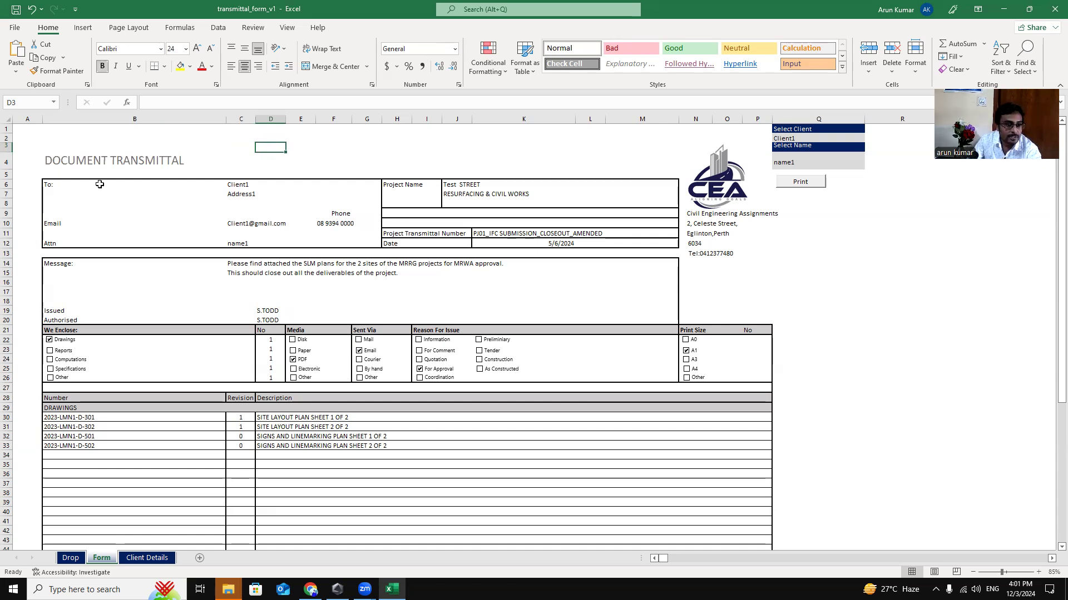
Step: Review the transmittal form's title and the cells holding the client's name, address and email
click(58, 160)
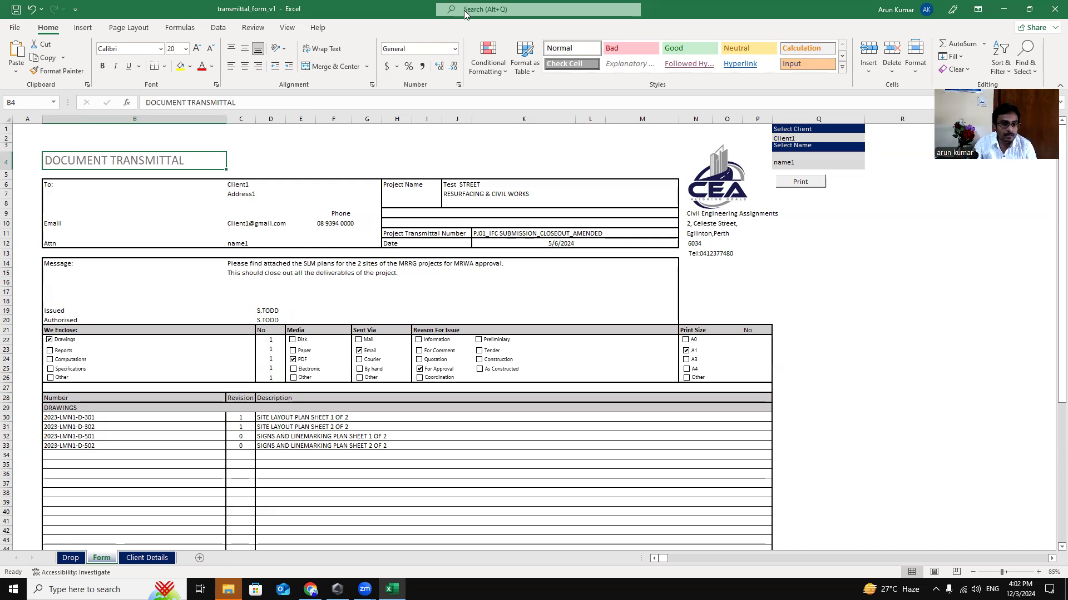
click(359, 139)
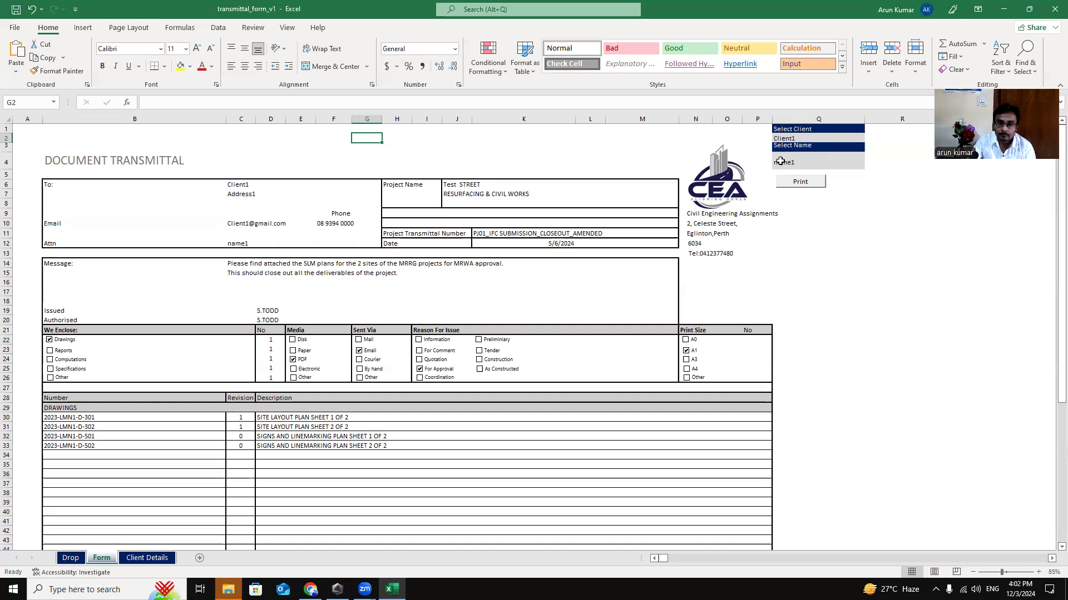
click(248, 195)
click(244, 220)
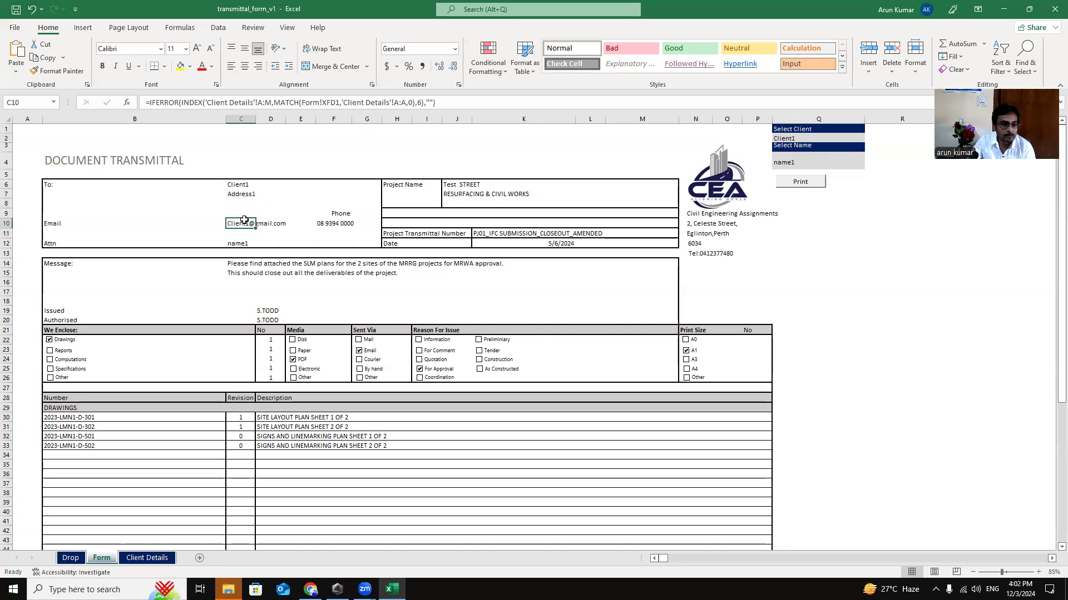
click(243, 185)
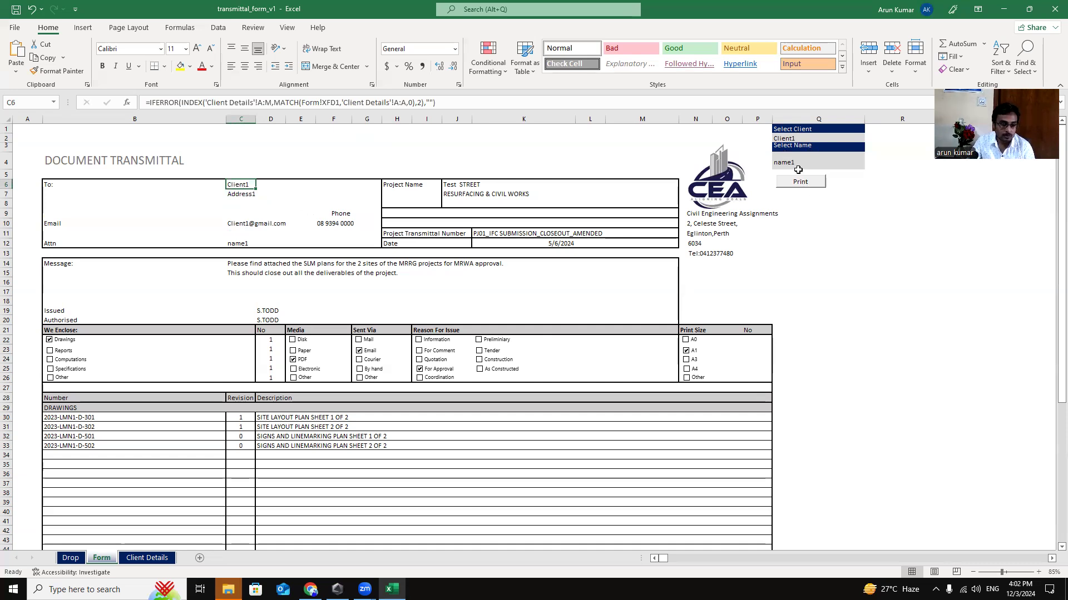
Step: Check the choices offered for Select Client and Select Name, keeping name1 as the name
click(812, 140)
click(868, 139)
click(842, 148)
click(817, 162)
click(869, 164)
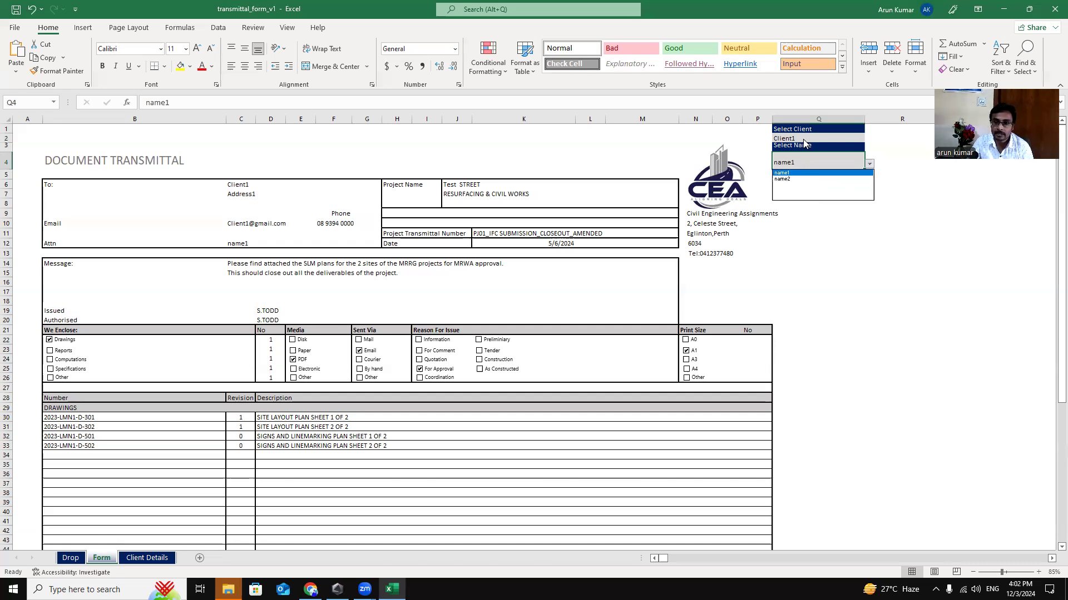
click(804, 174)
click(901, 190)
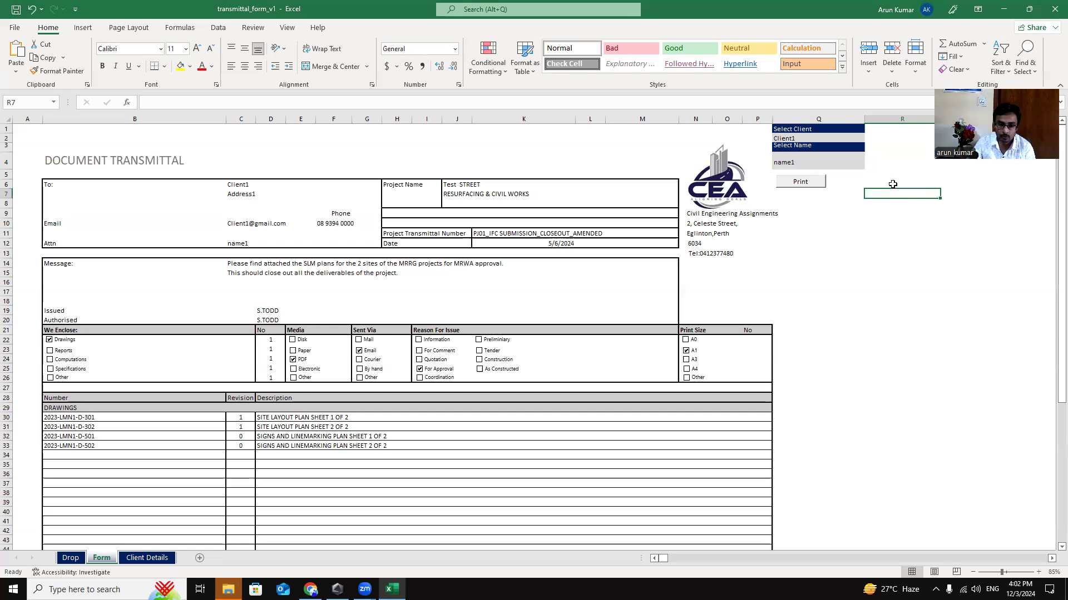
Step: Look over the project name cells, and set the selected name for Client1 to name2
click(818, 166)
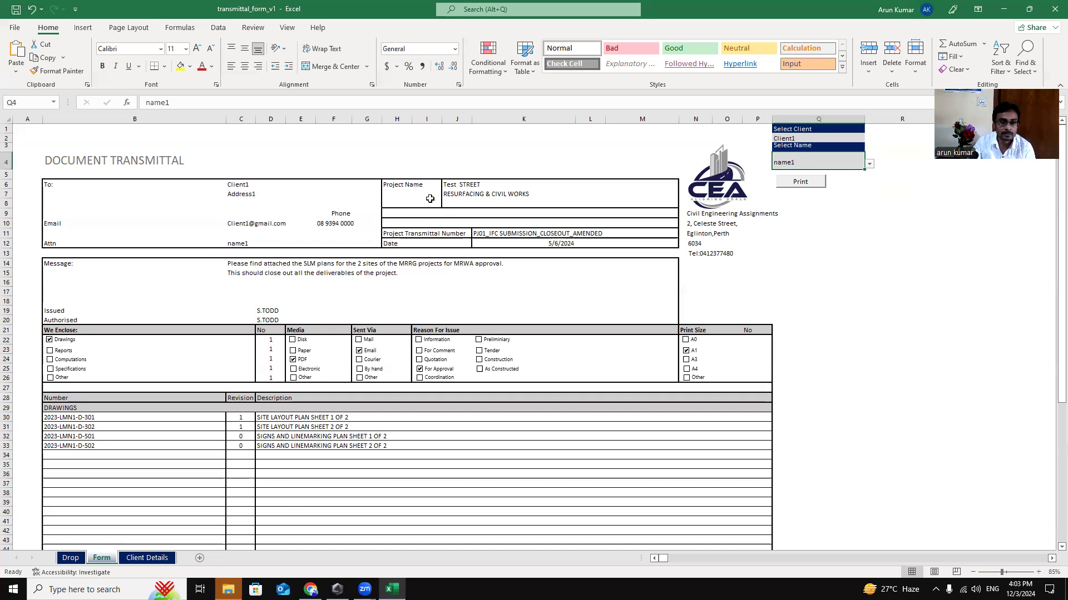
click(475, 188)
click(459, 185)
click(464, 204)
click(823, 164)
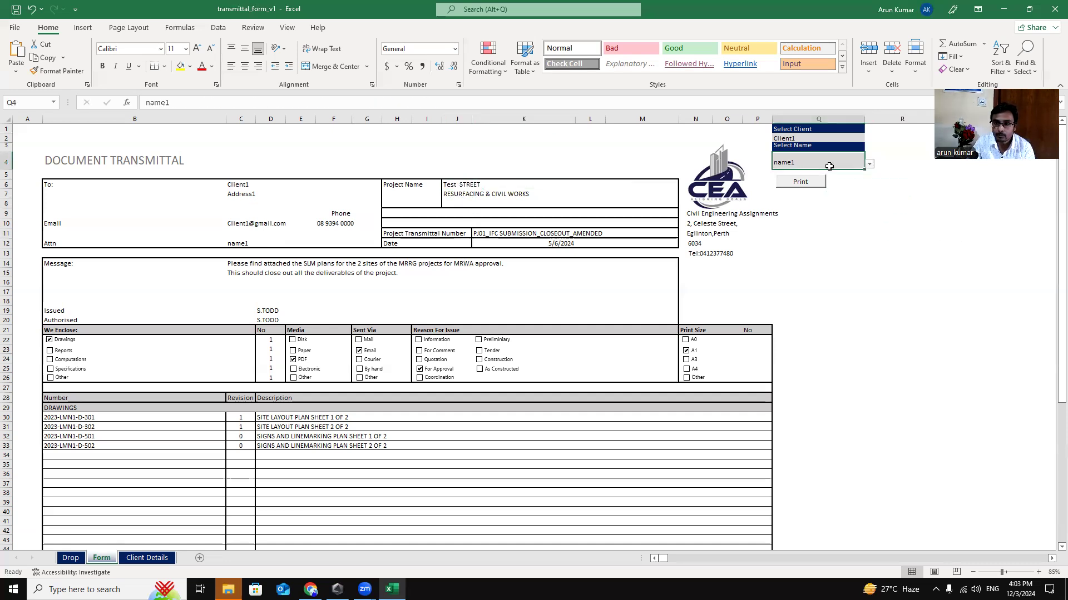
click(869, 164)
click(830, 179)
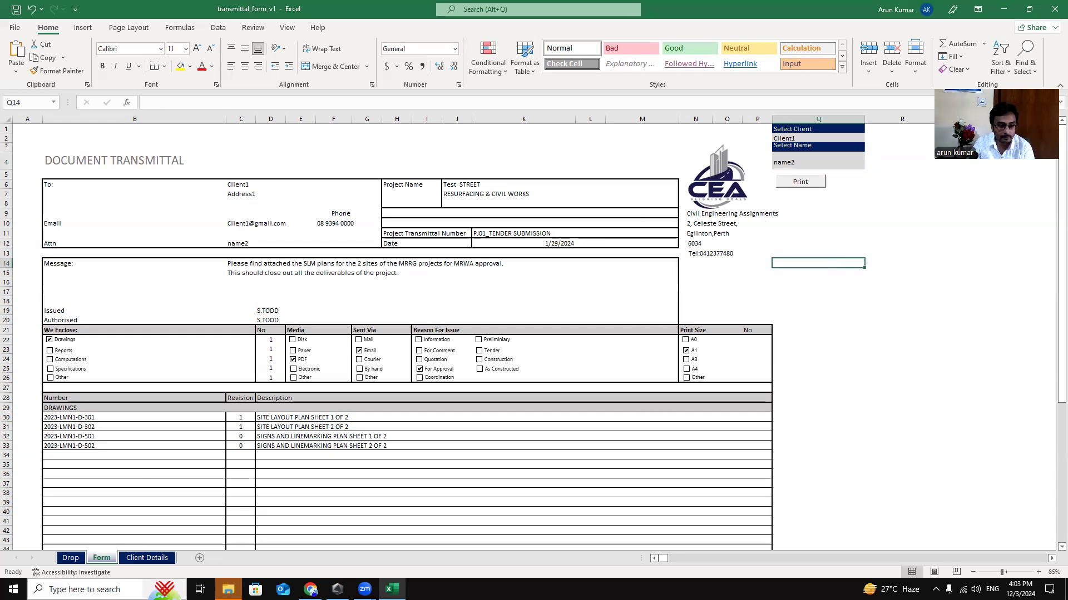
Step: Examine the client columns and the names listed under them on the Drop sheet
click(71, 558)
click(99, 273)
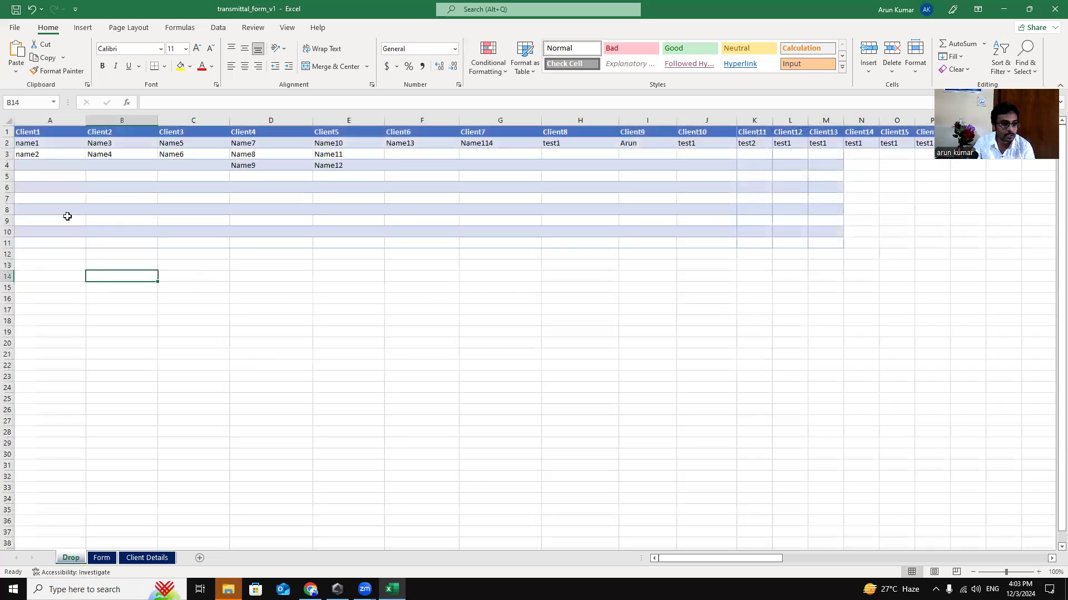
click(35, 133)
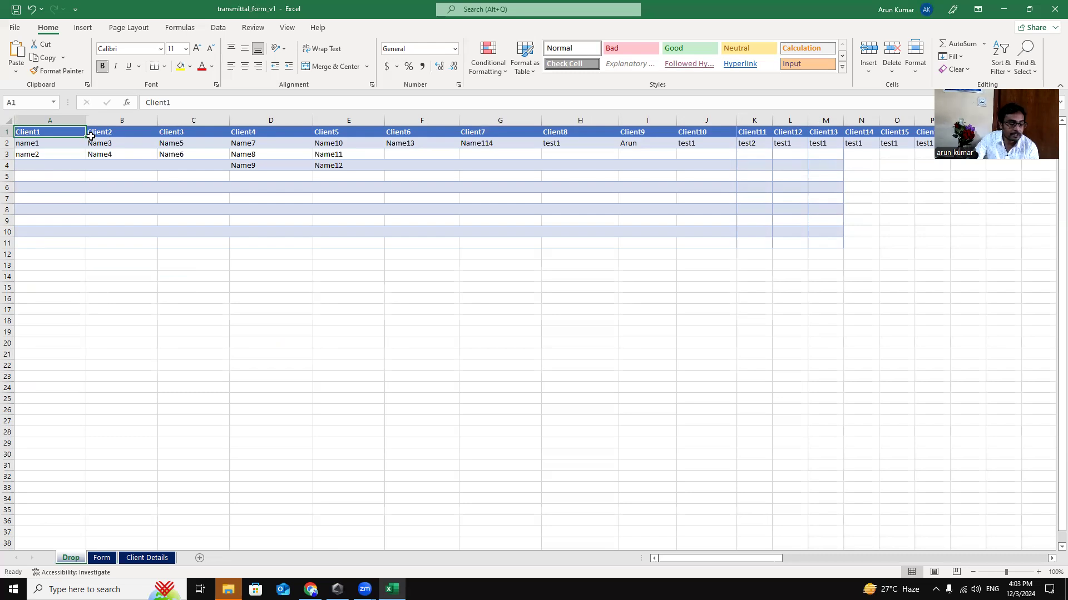
Step: On the Form sheet, set the selected client to Client3 and the selected name to Name5
click(114, 558)
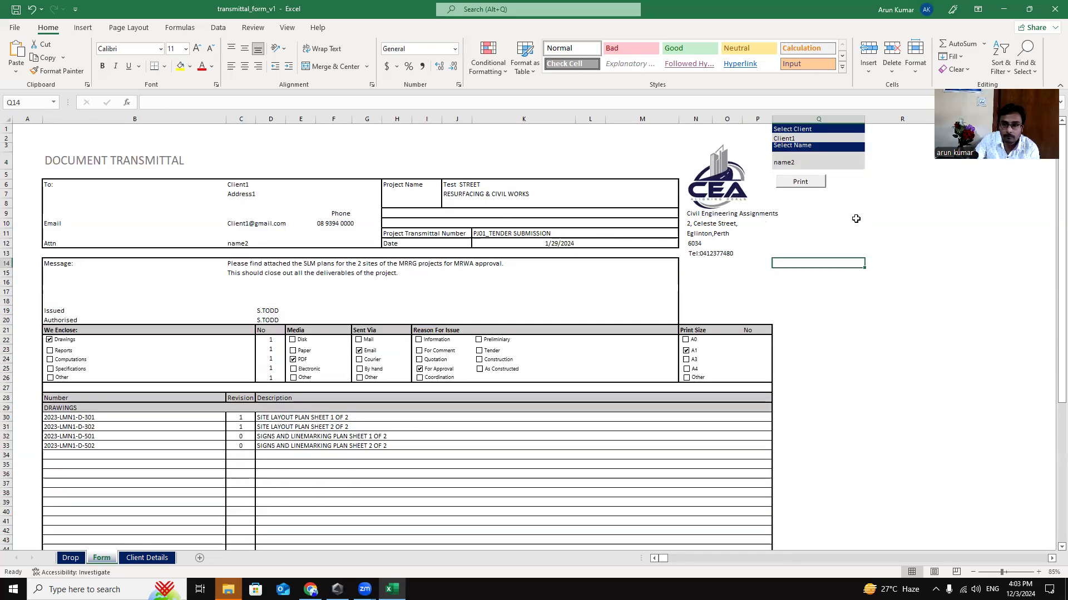
click(851, 139)
click(869, 139)
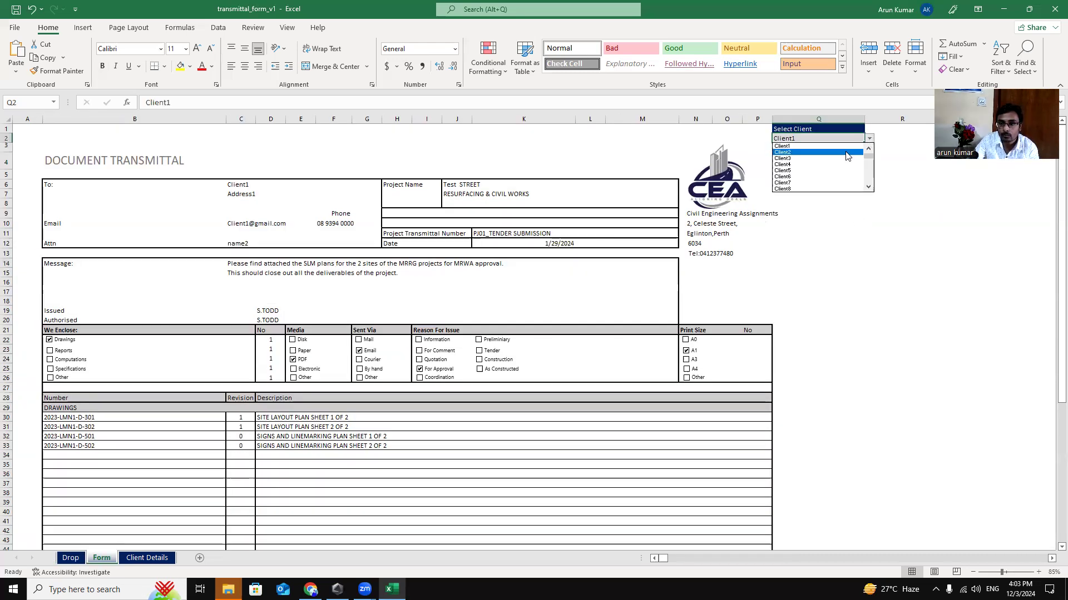
click(850, 160)
click(854, 159)
click(869, 164)
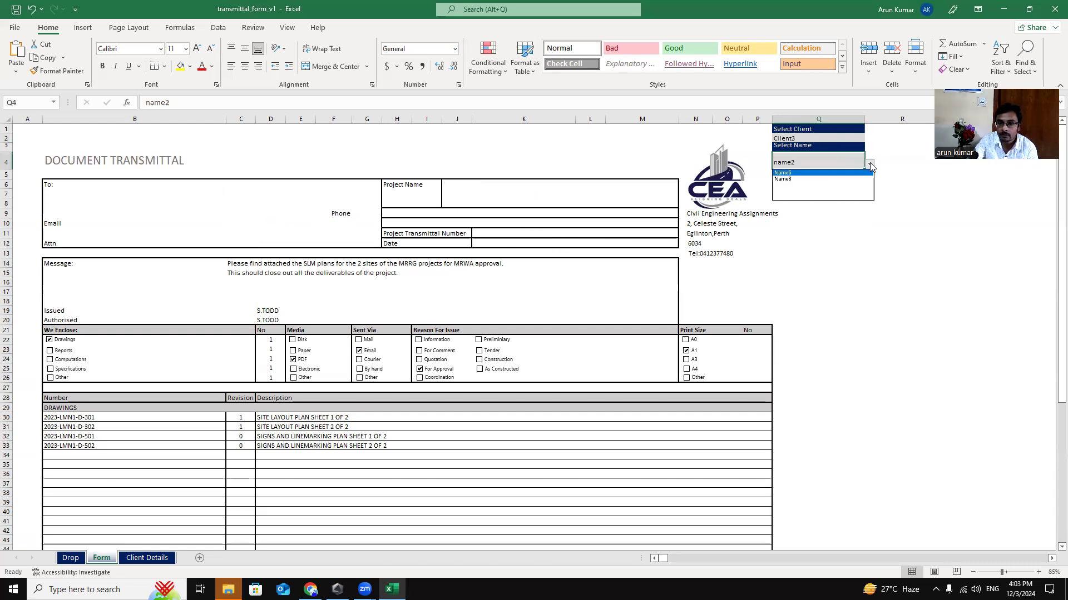
click(827, 174)
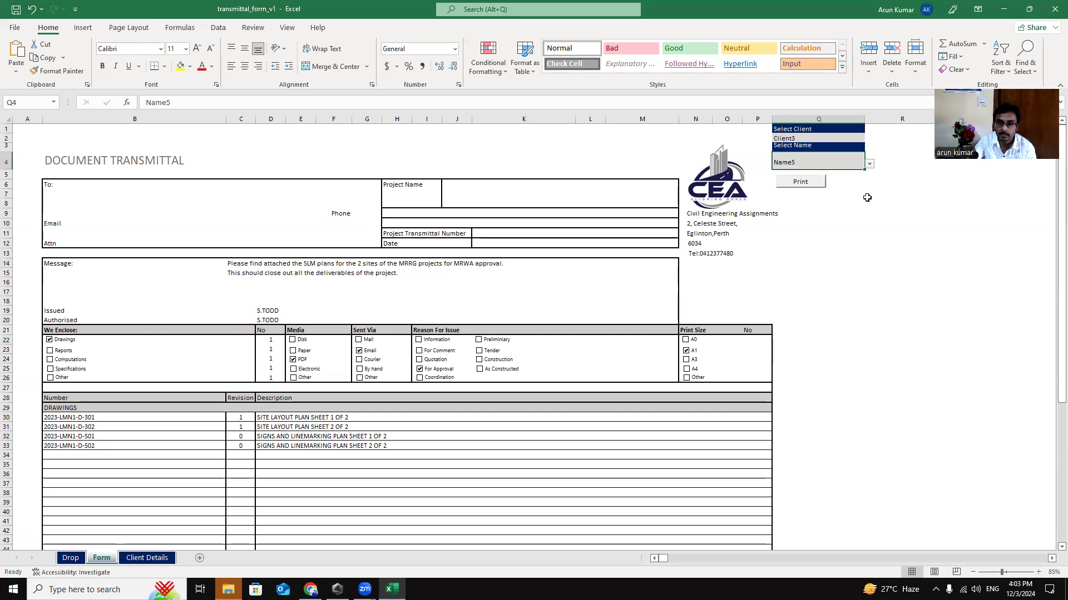
click(902, 193)
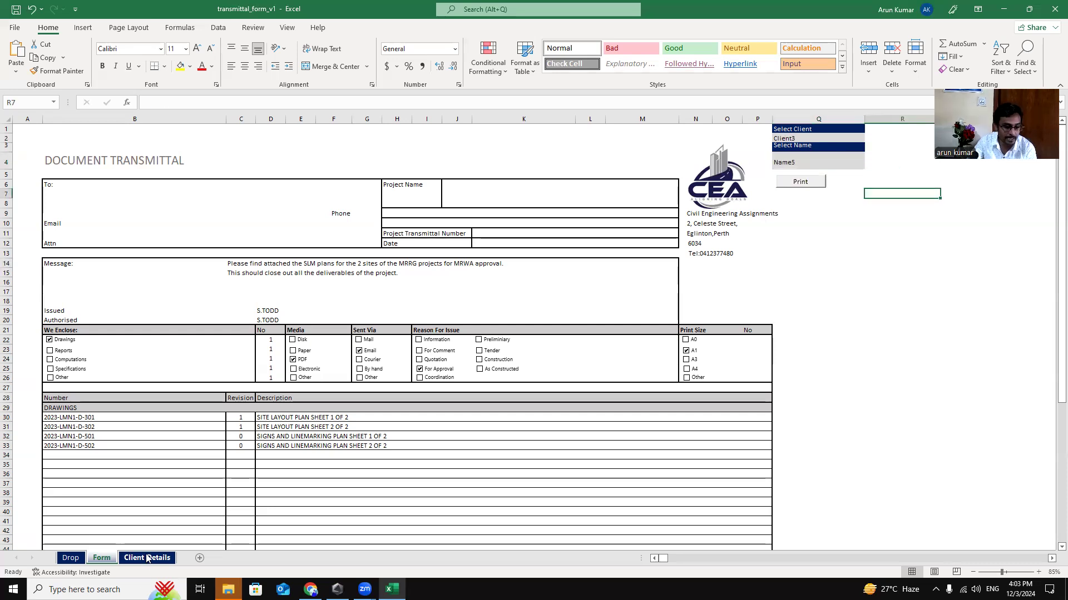
Step: Check the Drop sheet's client list, and set the form's client to Client11 and its name to test2
click(71, 558)
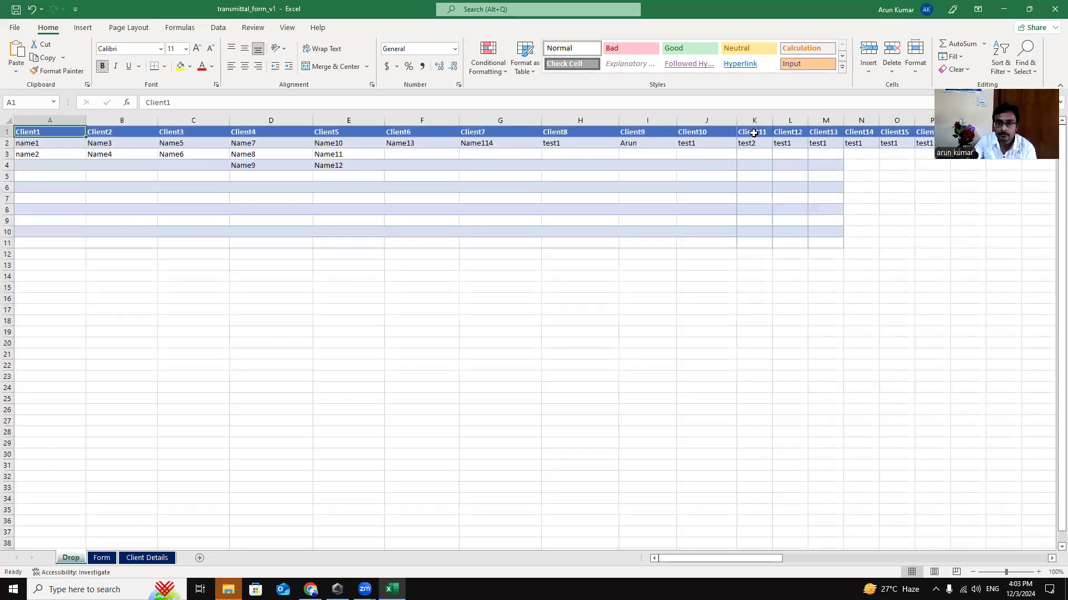
click(101, 559)
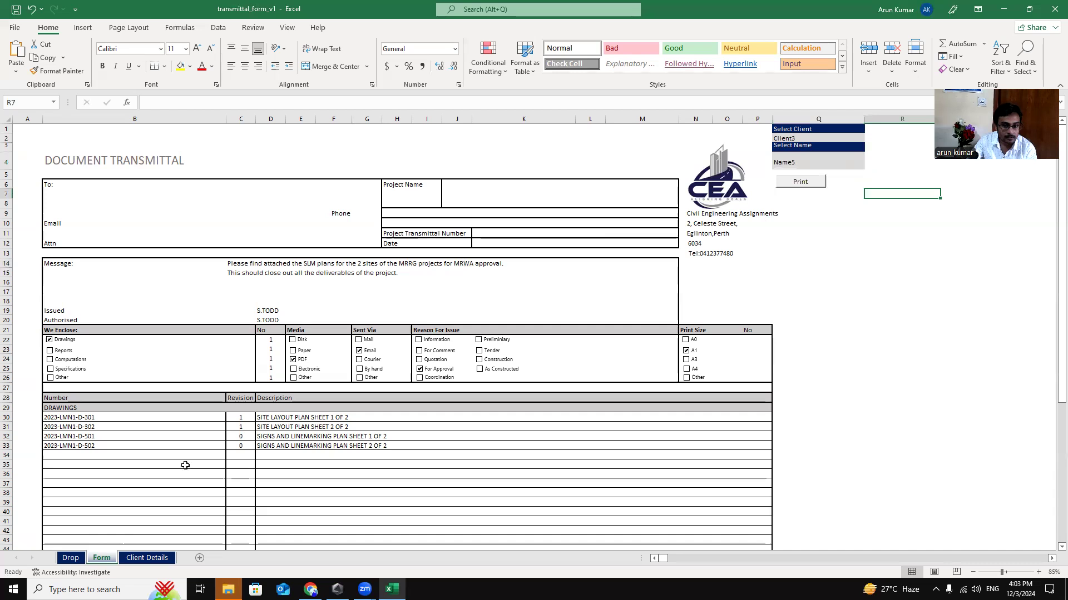
click(834, 138)
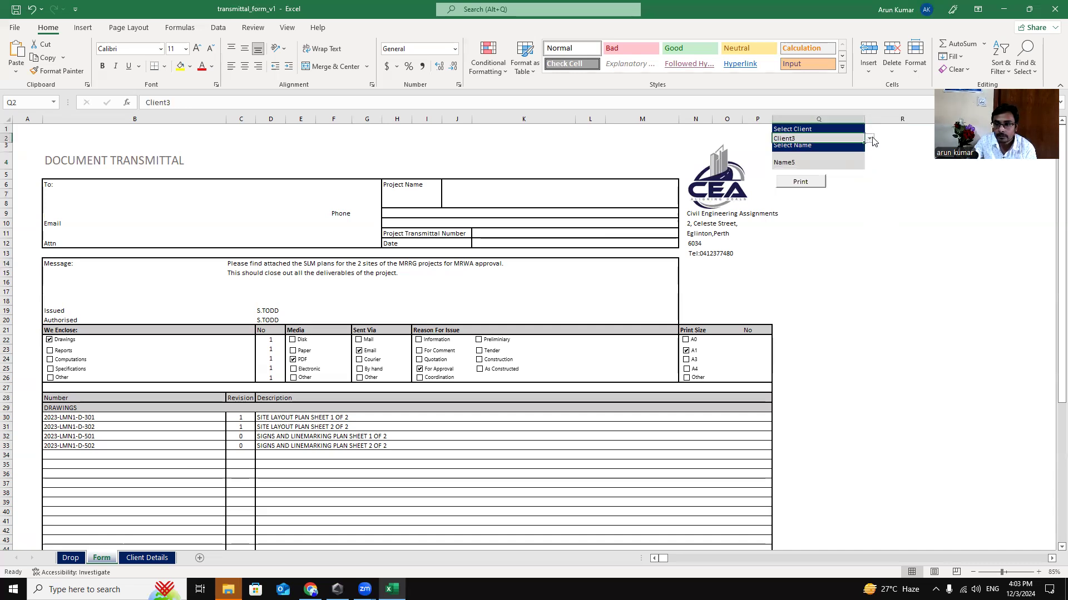
click(869, 138)
click(869, 188)
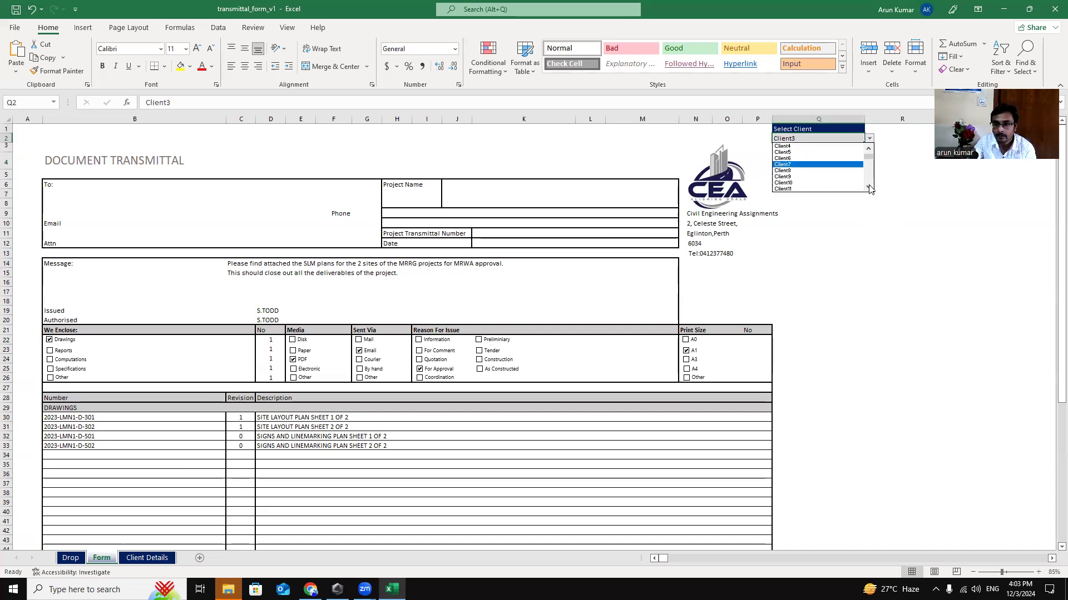
click(815, 188)
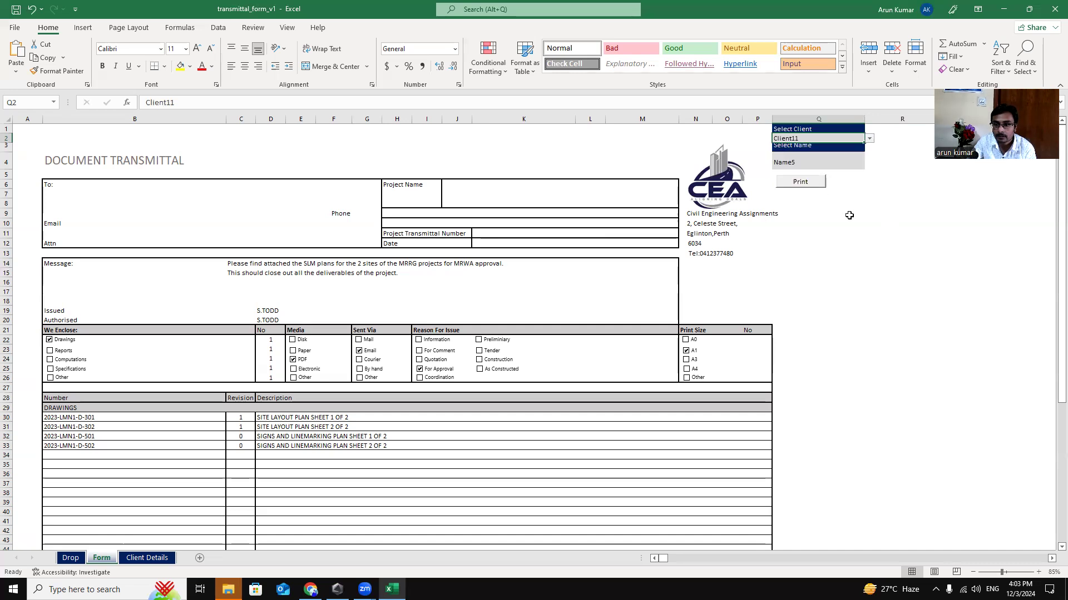
click(834, 162)
click(869, 163)
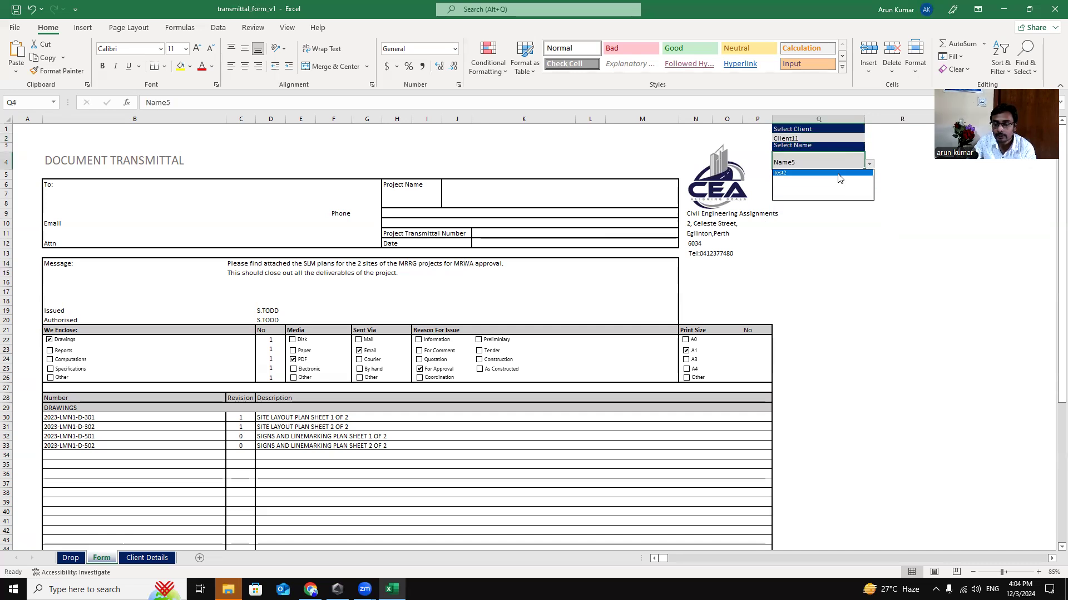
click(839, 173)
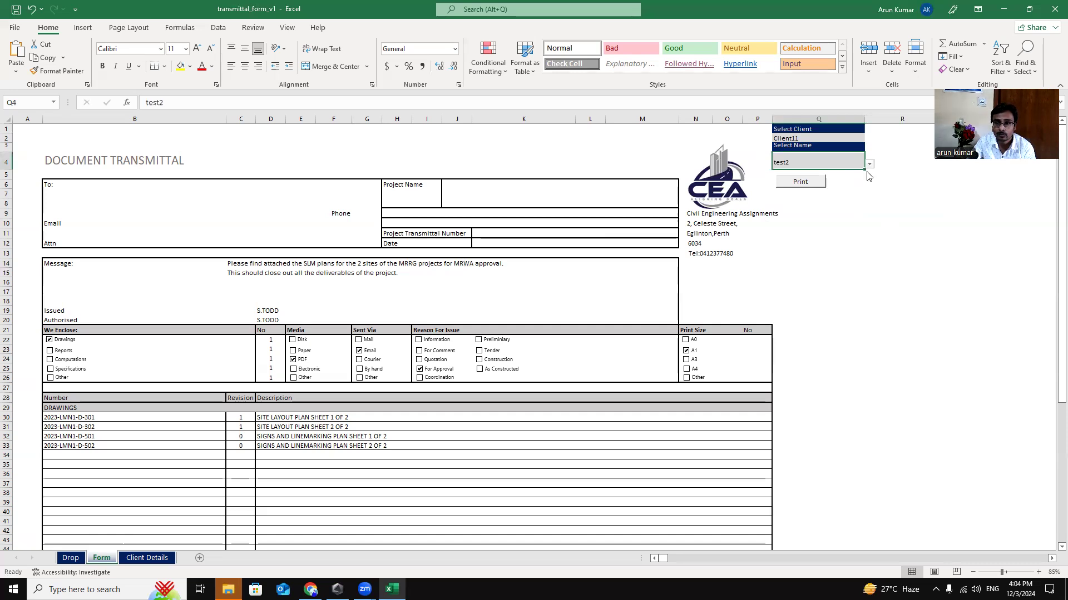
click(870, 165)
click(881, 228)
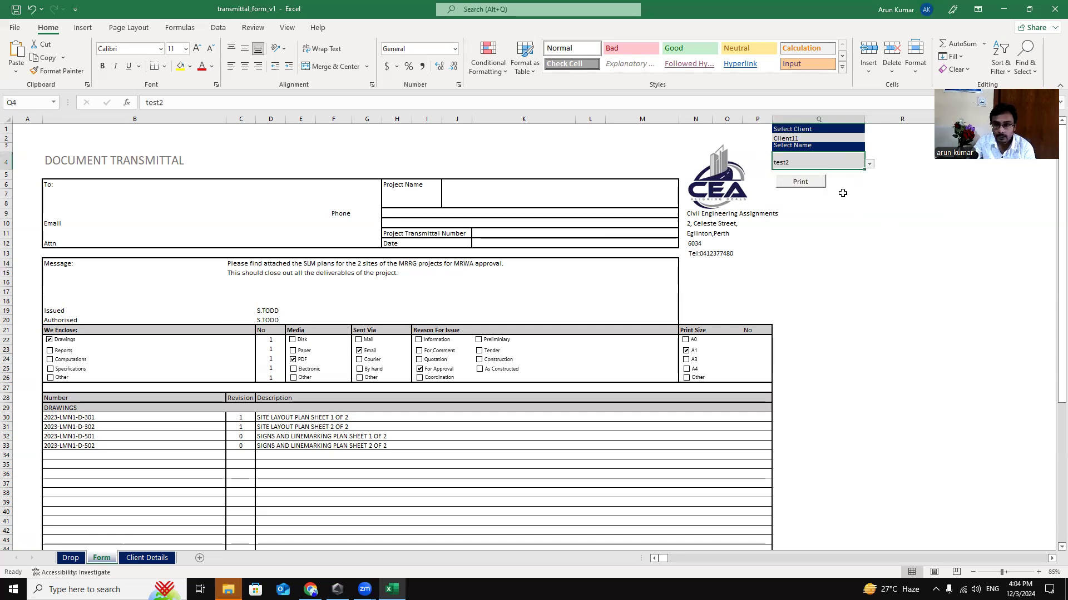
click(870, 164)
Step: Set the form's selected client to Client1 and its selected name to name2
click(829, 139)
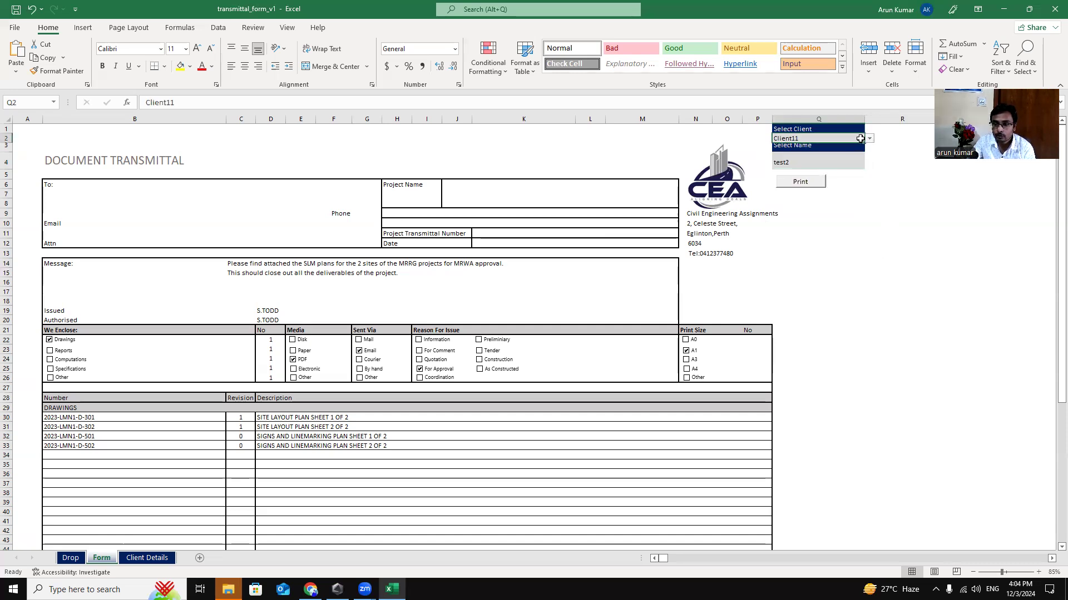
click(869, 138)
scroll(851, 158, up, 1)
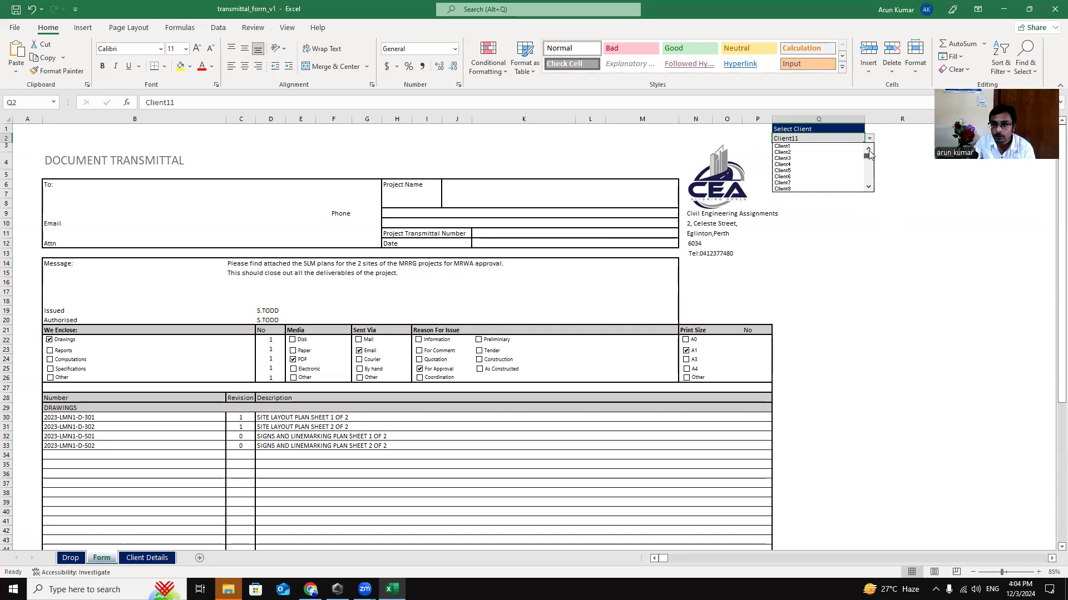
click(809, 146)
click(859, 164)
click(869, 167)
click(820, 179)
click(875, 250)
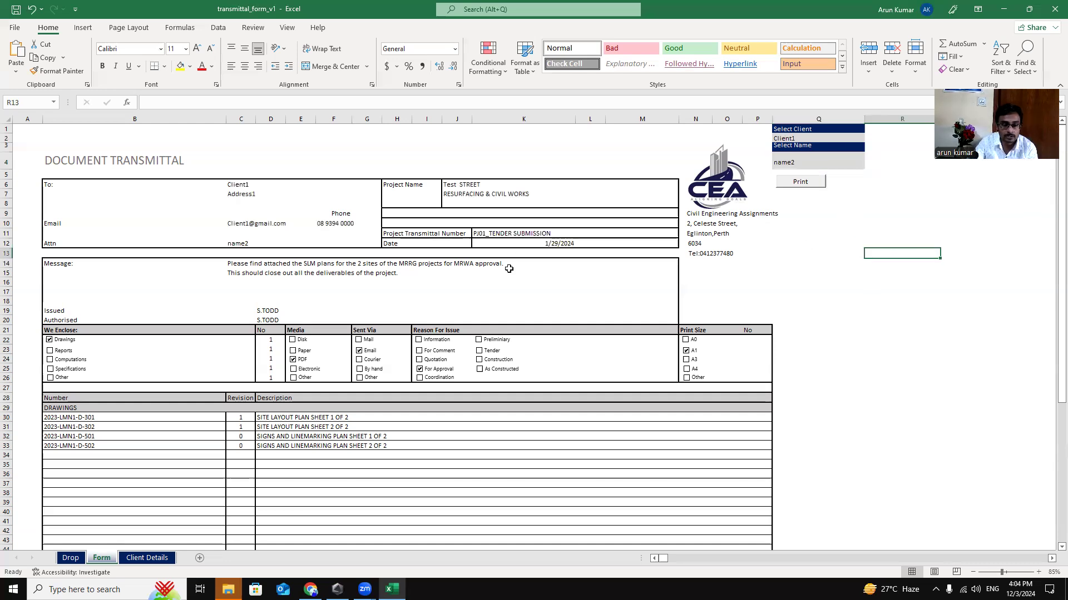
Step: Look over the form's enclosure, drawings, reports and documents sections, and revisit the Drop sheet
scroll(163, 279, down, 3)
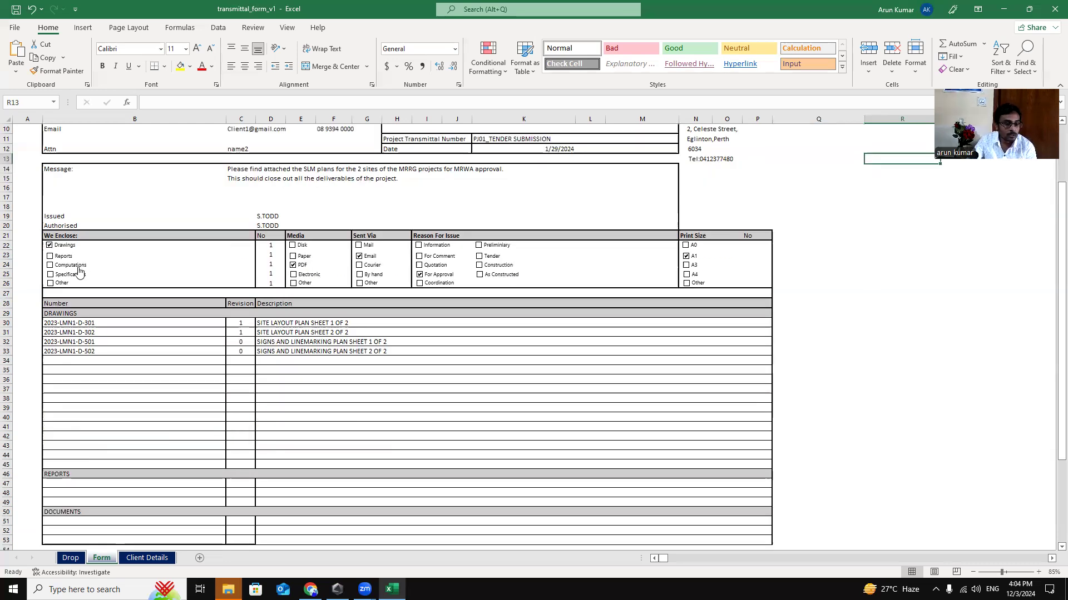
scroll(144, 260, up, 1)
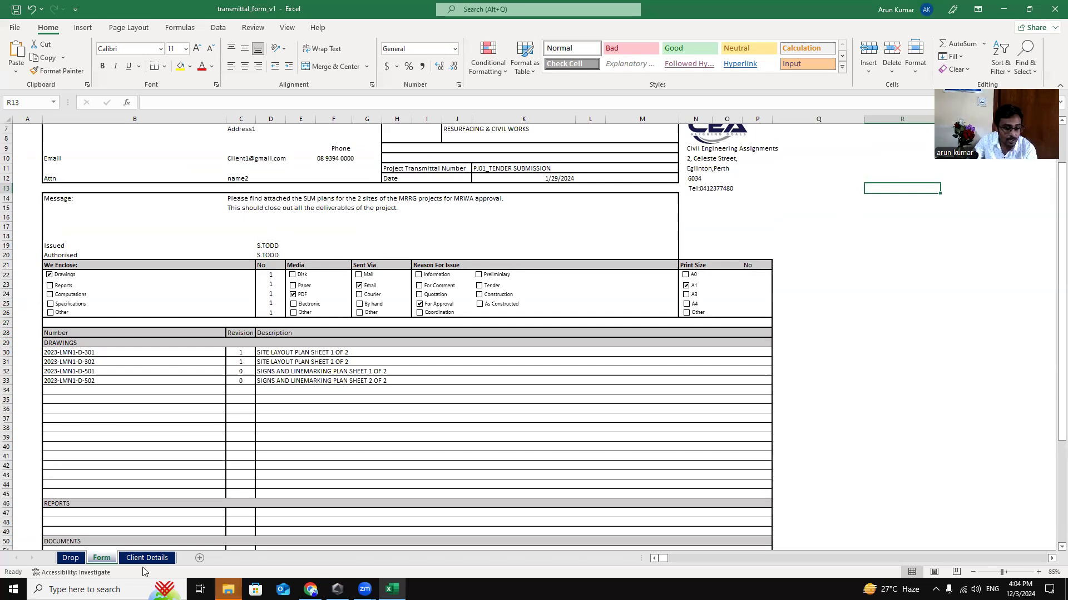
click(71, 558)
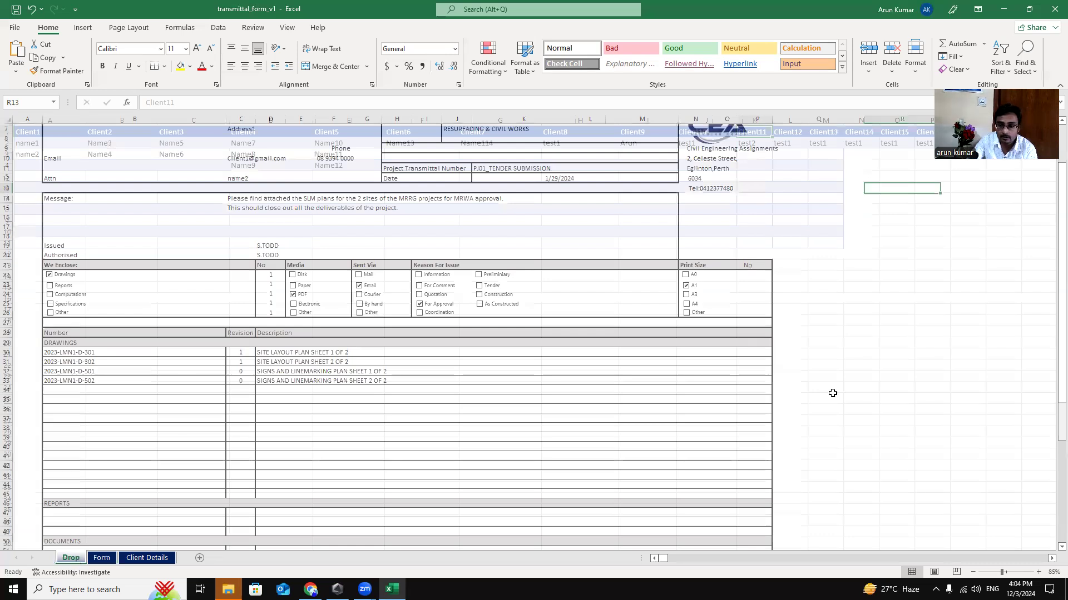
click(100, 559)
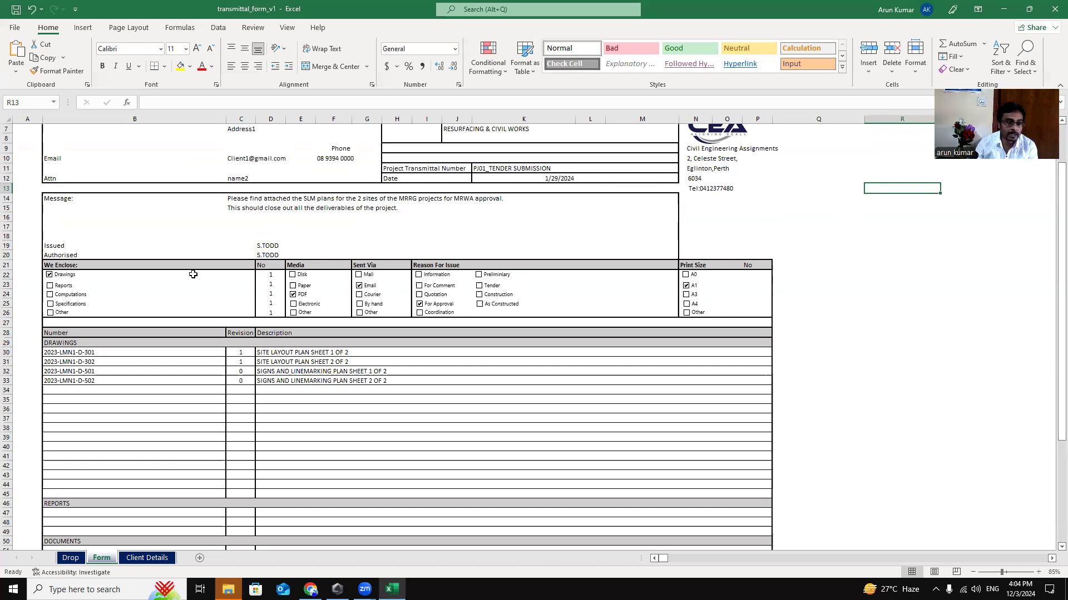
Step: Inspect the names entered for Issued and Authorised on the form, and the We Enclose options
click(268, 247)
click(267, 263)
click(270, 255)
click(277, 245)
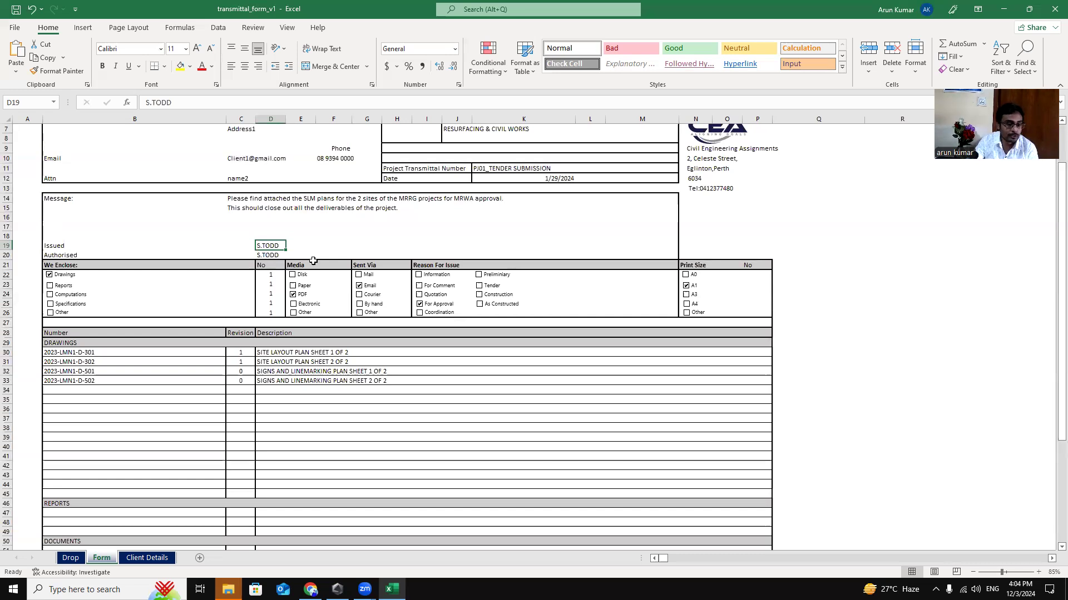
click(302, 245)
click(267, 245)
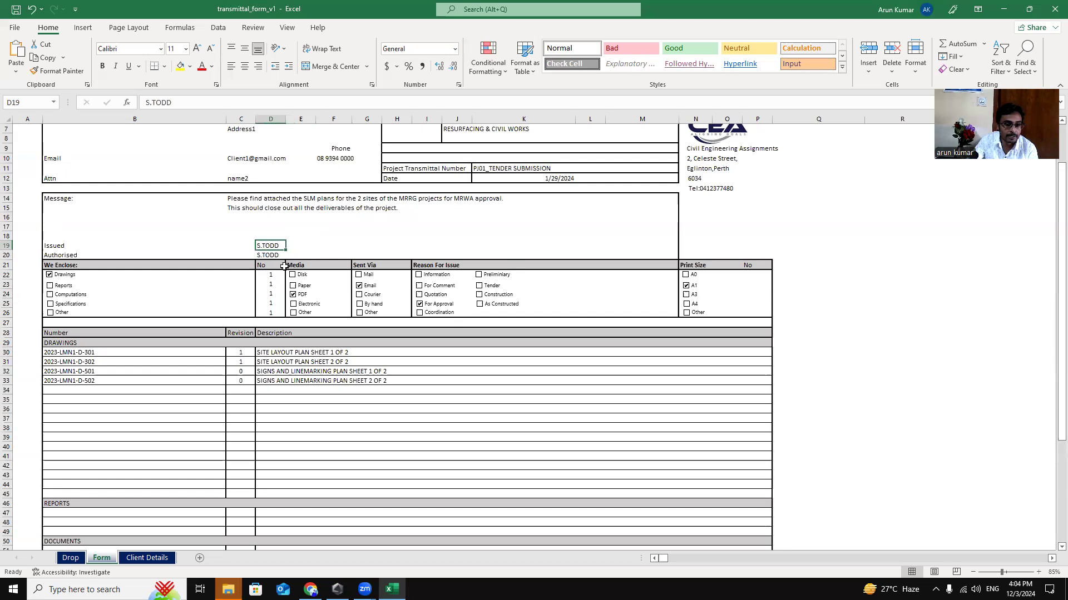
click(268, 255)
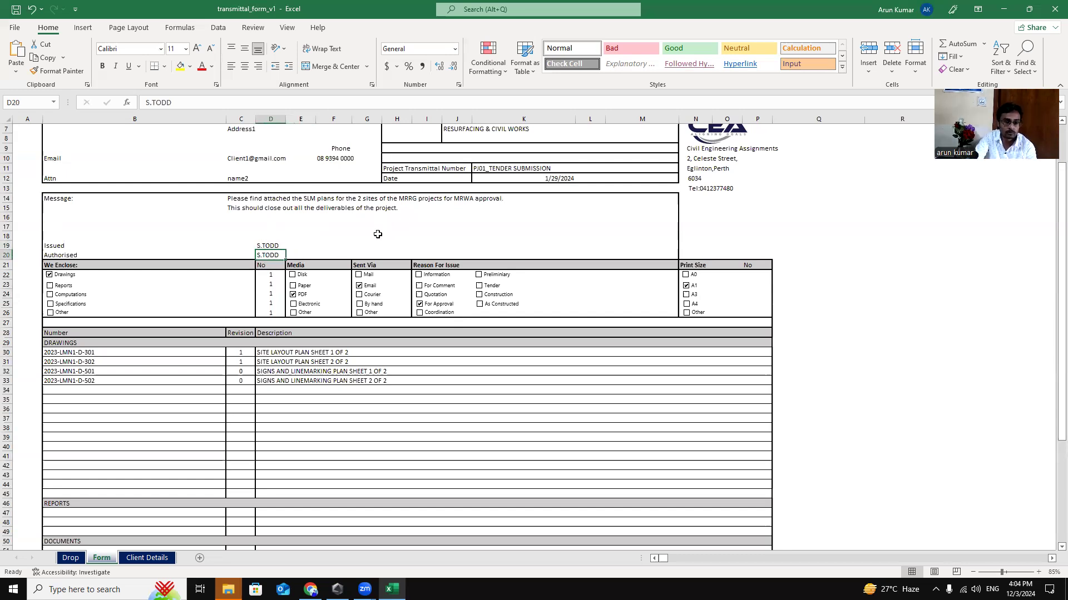
click(109, 292)
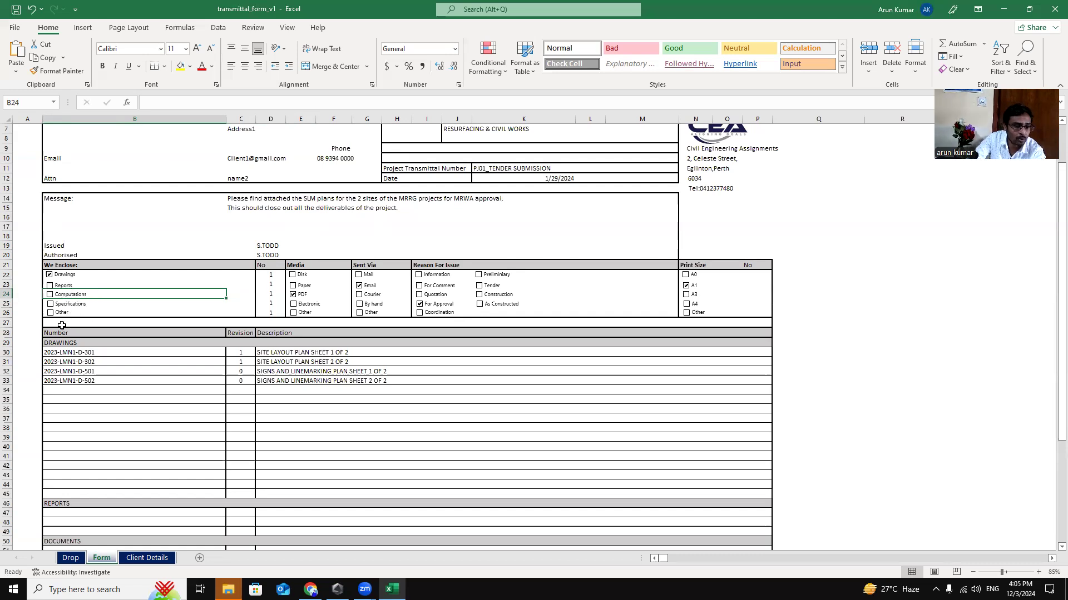
Step: Change the form's Print Size selection so that only A4 is ticked
click(289, 333)
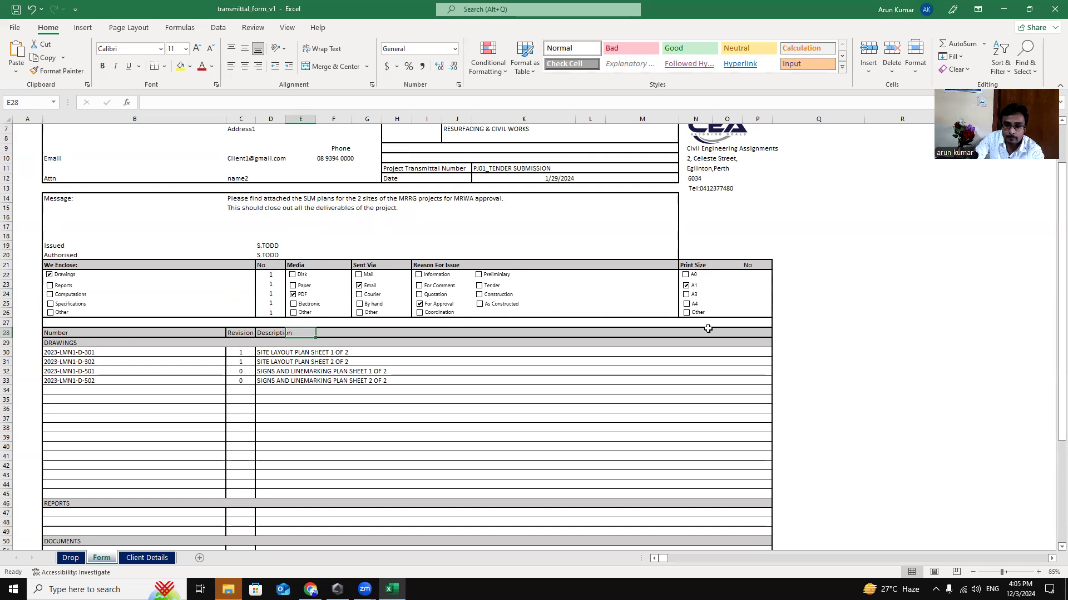
click(839, 321)
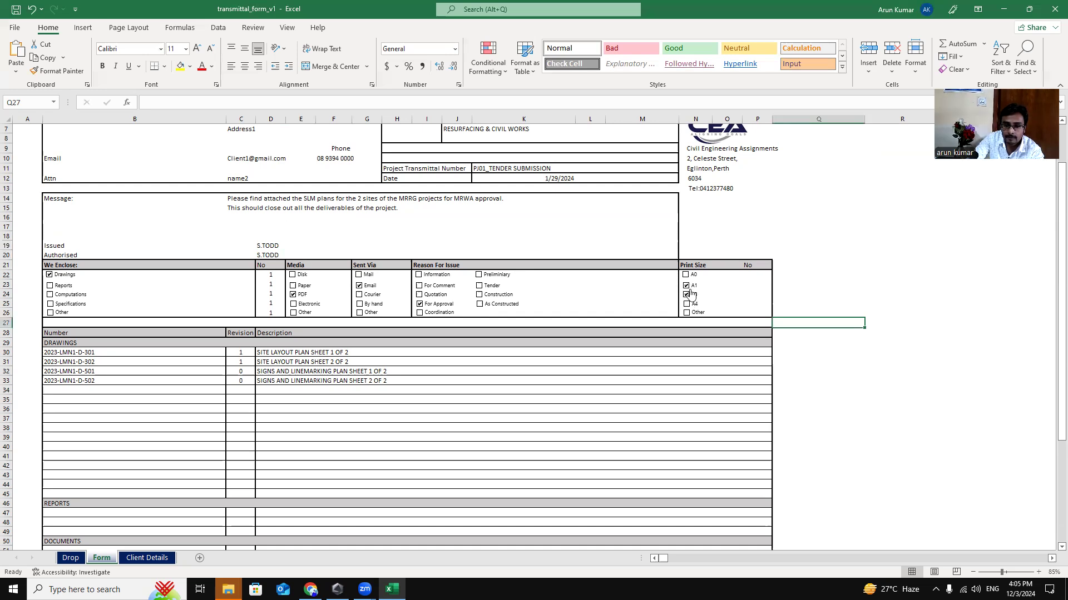
click(686, 303)
click(854, 337)
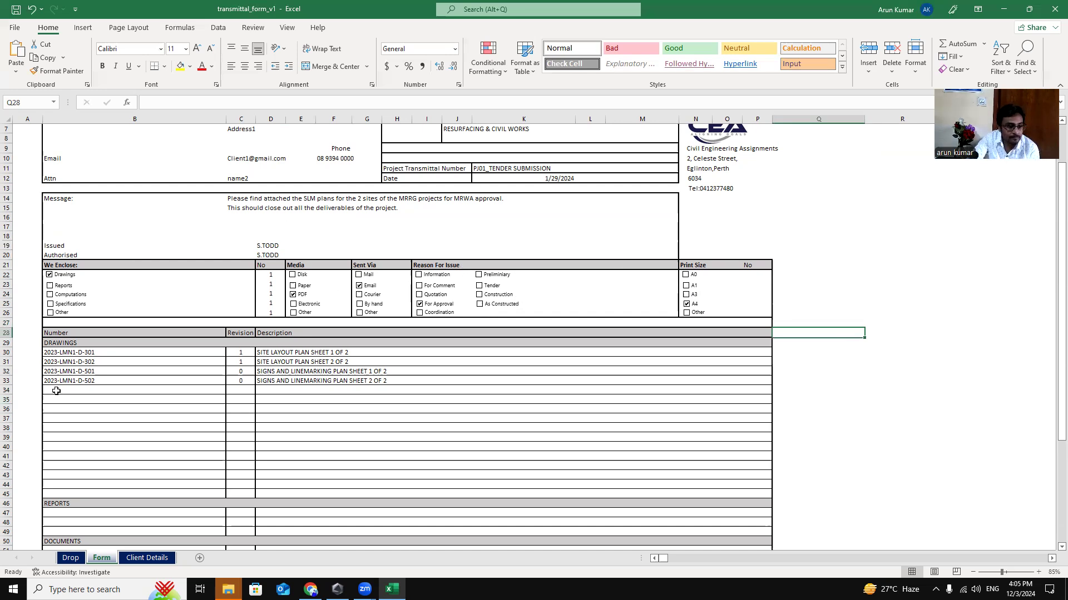
Step: Look over the form's drawing numbers and descriptions, and the sections down to the incoming check and signature area
scroll(34, 393, down, 1)
drag(46, 325, 143, 363)
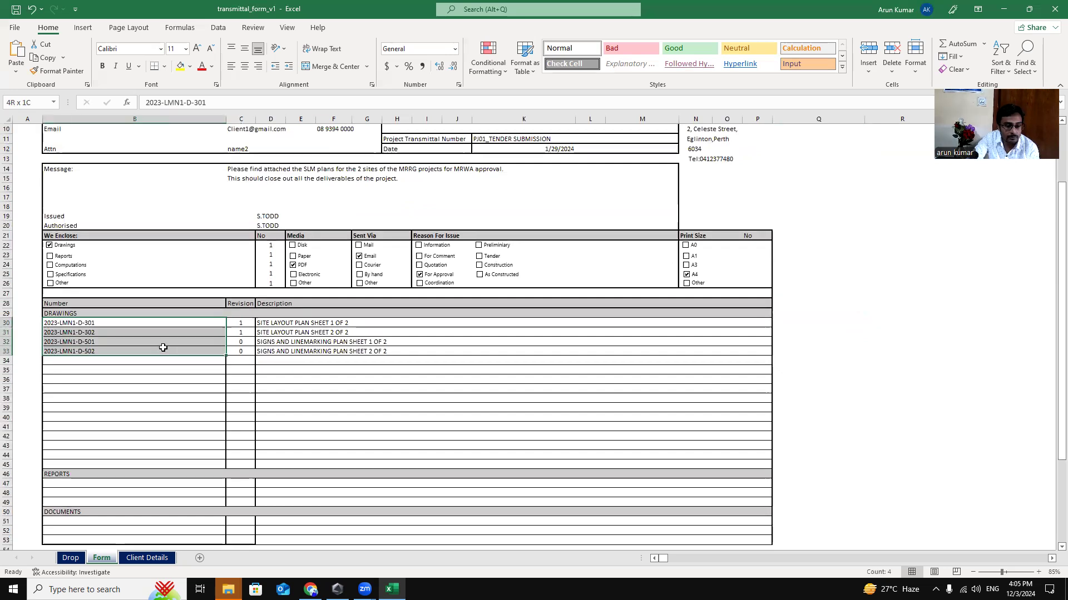
click(338, 360)
click(318, 343)
scroll(272, 334, up, 2)
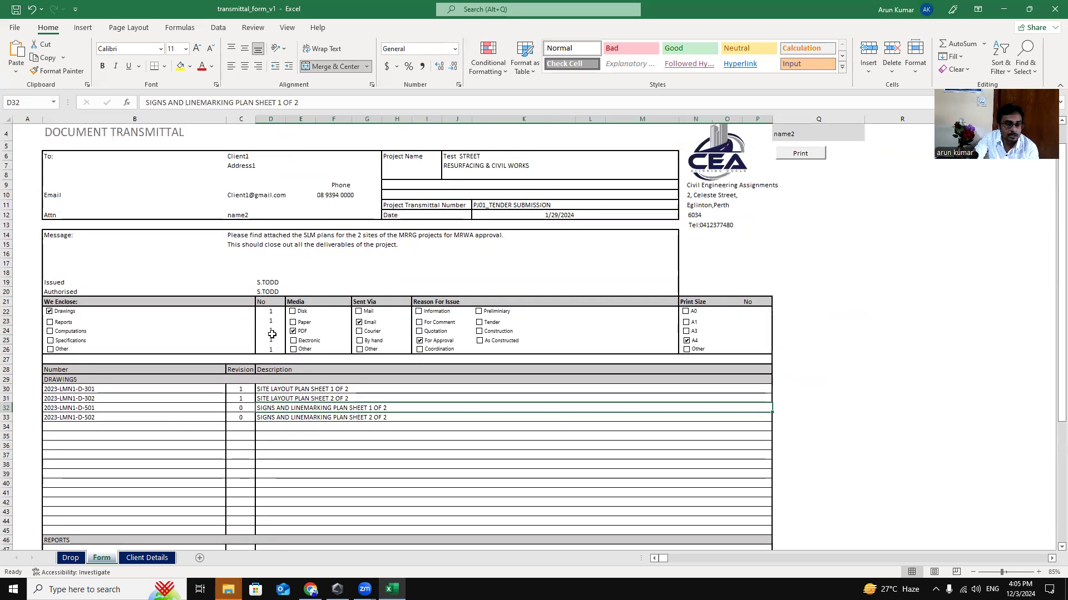
scroll(270, 341, down, 9)
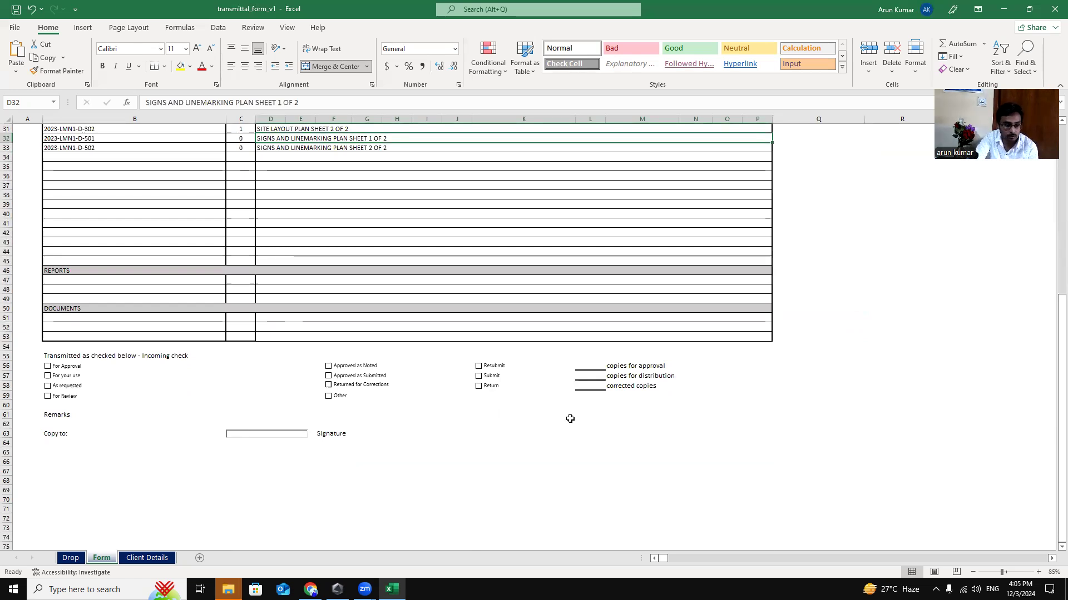
scroll(577, 420, up, 10)
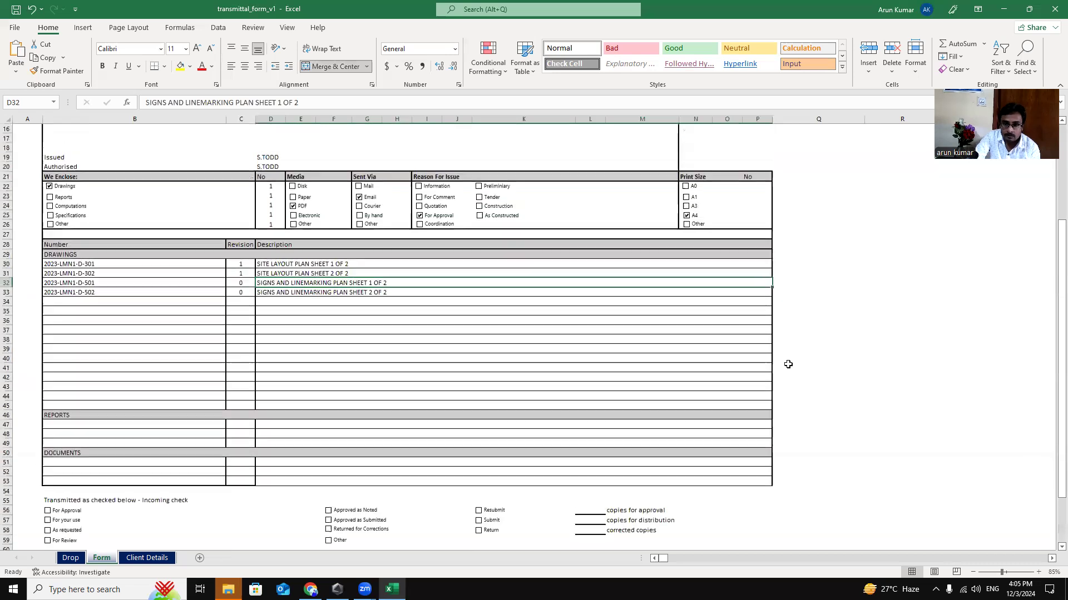
Step: Print the transmittal form to a PDF saved in the Desktop folder
click(805, 294)
click(811, 187)
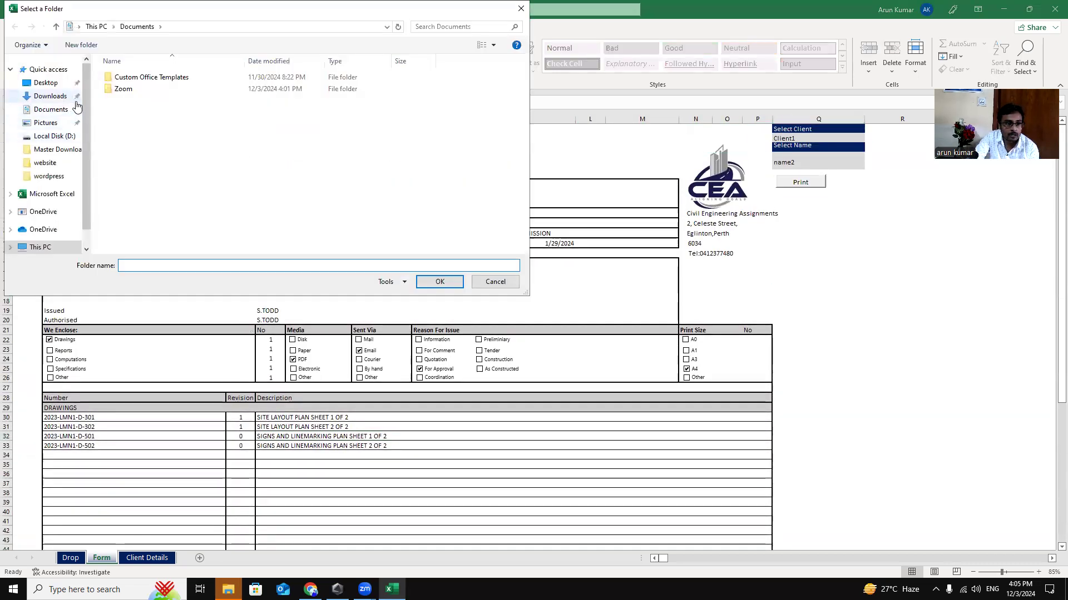
scroll(49, 239, down, 1)
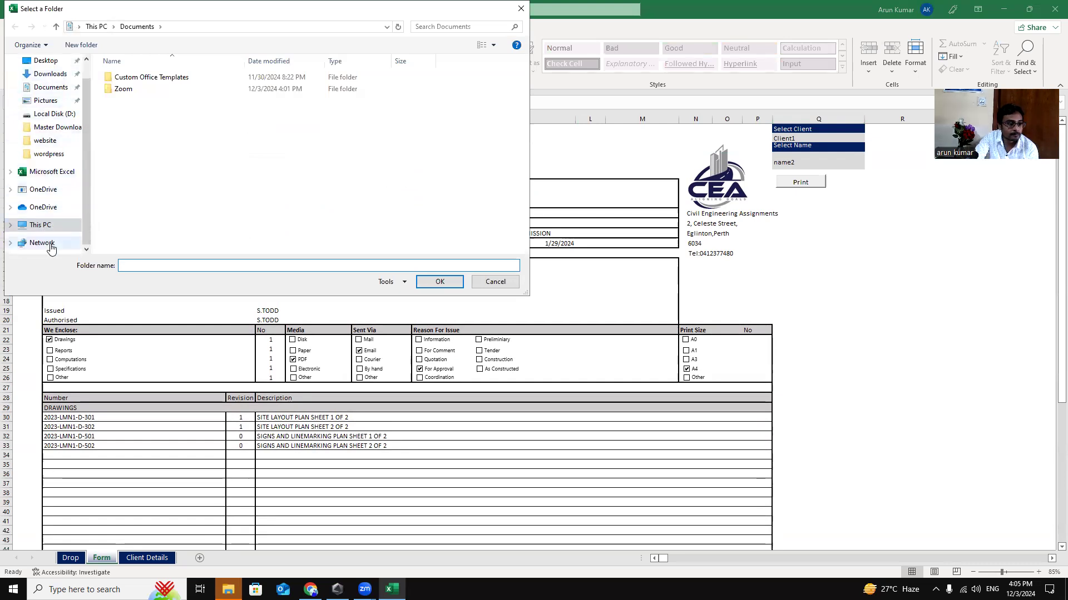
scroll(50, 225, up, 1)
click(46, 82)
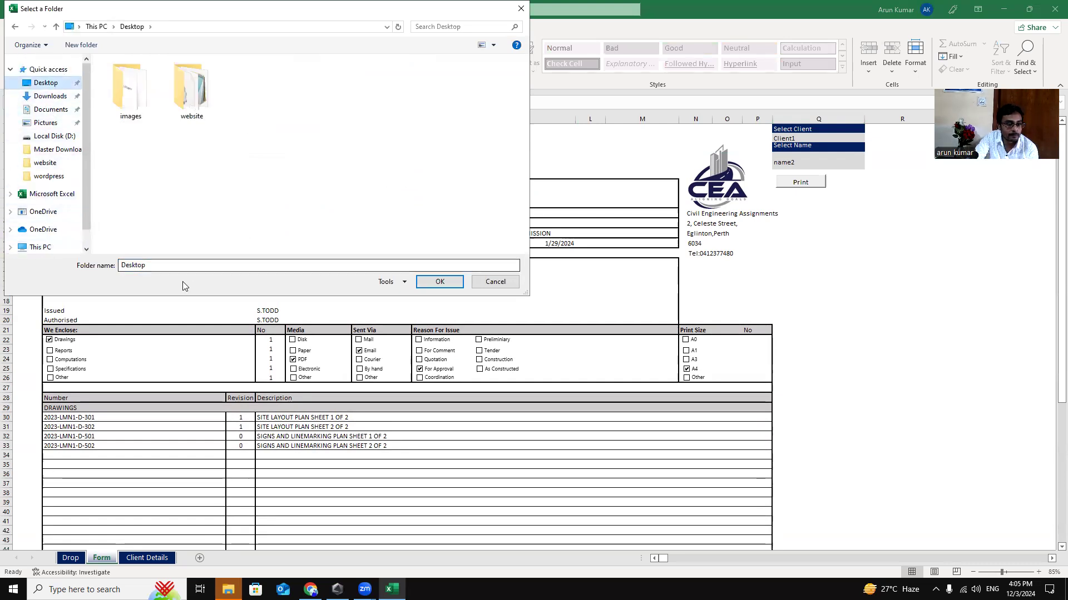
click(439, 281)
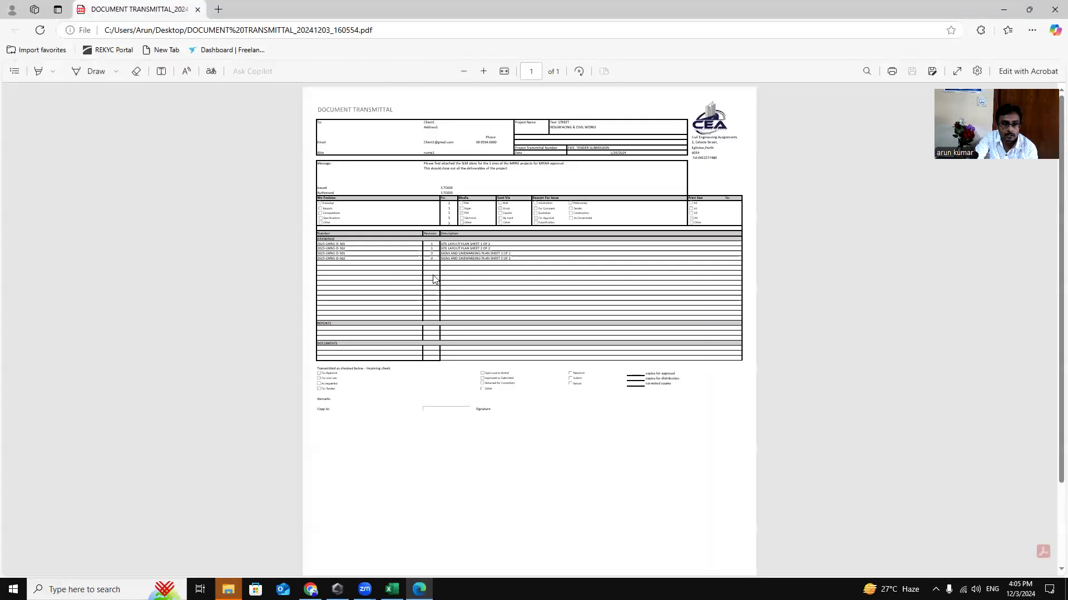
Step: Inspect the exported document transmittal PDF from its form sections up to the header, and return to the Excel workbook
scroll(445, 275, up, 2)
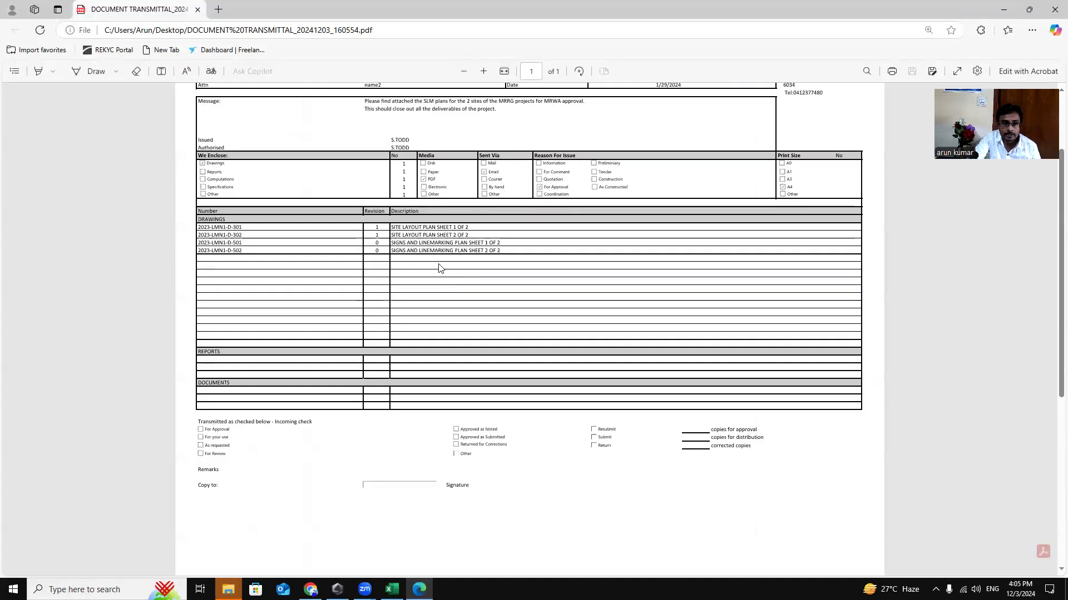
scroll(438, 269, up, 3)
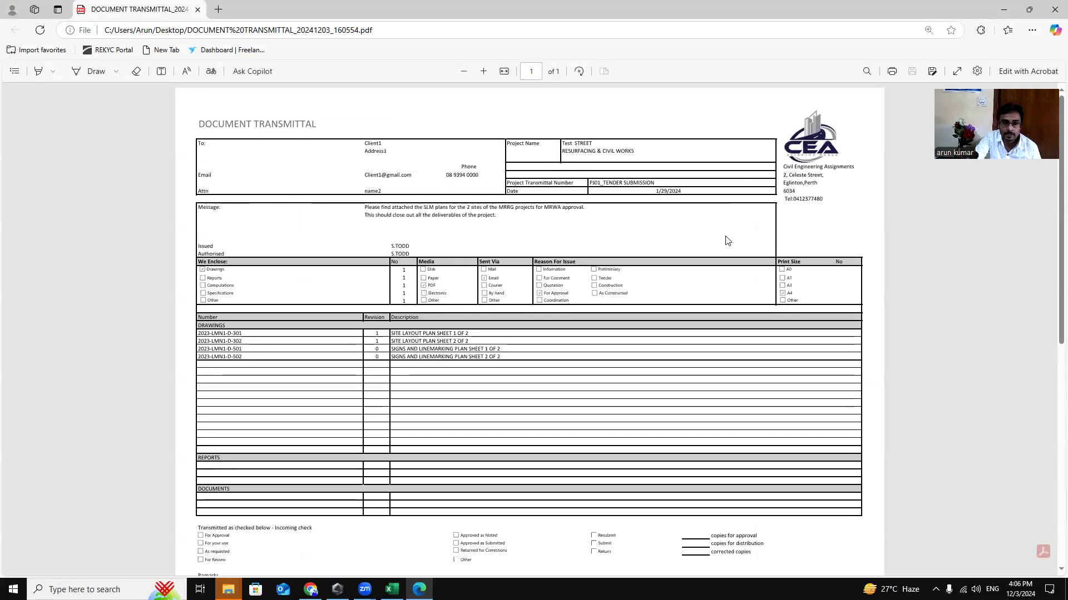
key(alt+Tab)
key(alt+Tab)
key(alt+Tab)
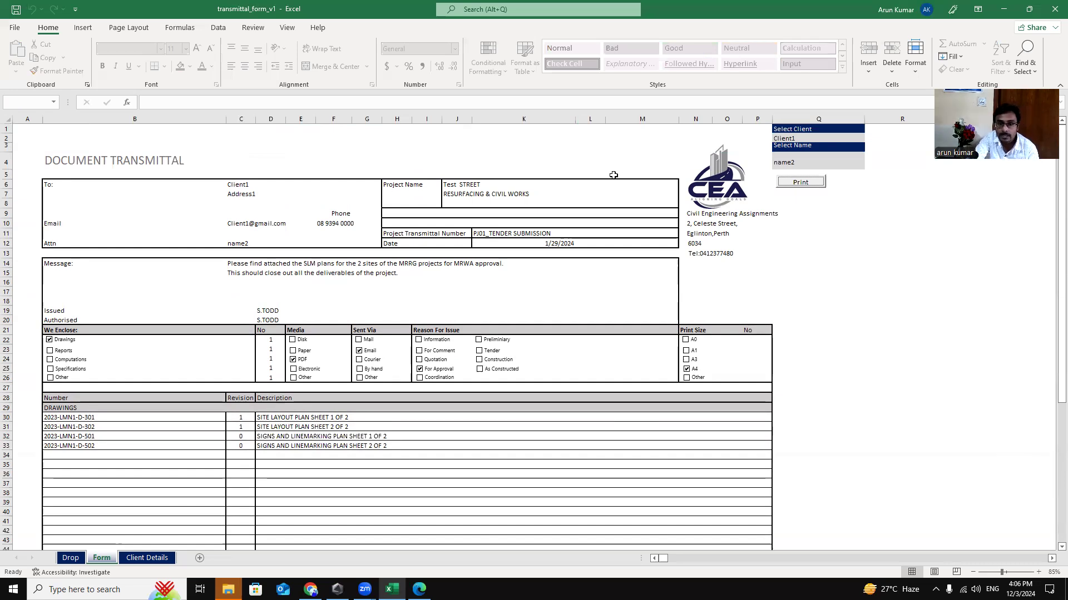
click(893, 275)
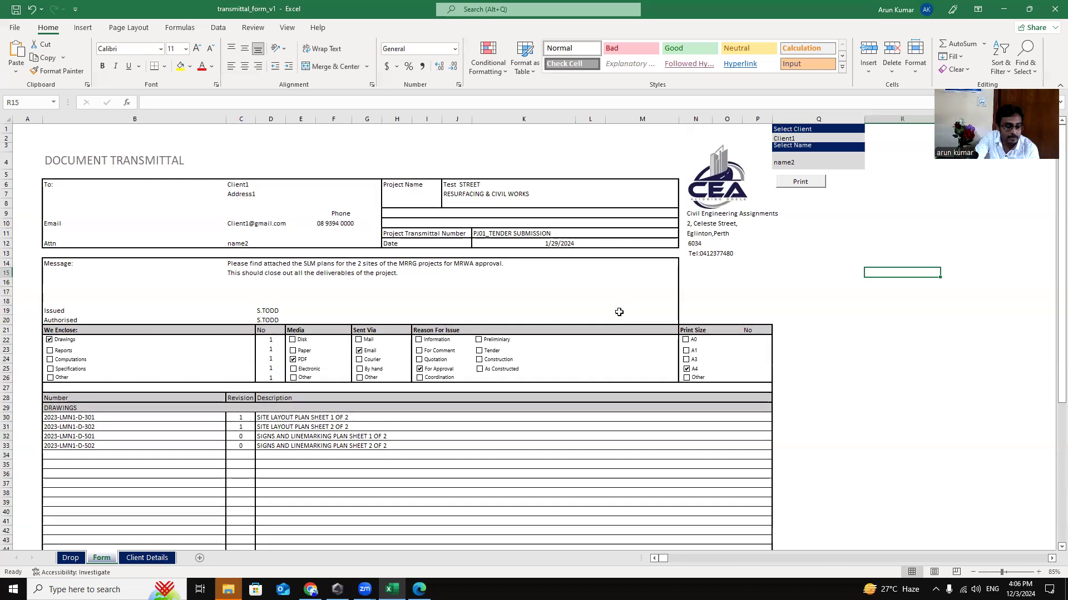
Step: Check the Drop sheet and the existing client records on the Client Details sheet
click(74, 560)
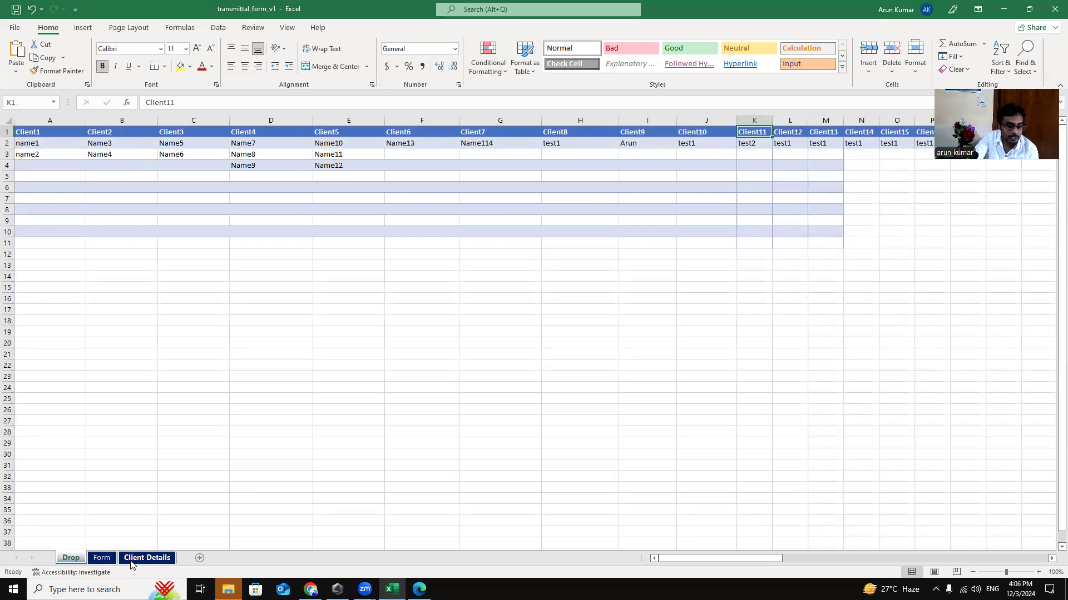
click(147, 560)
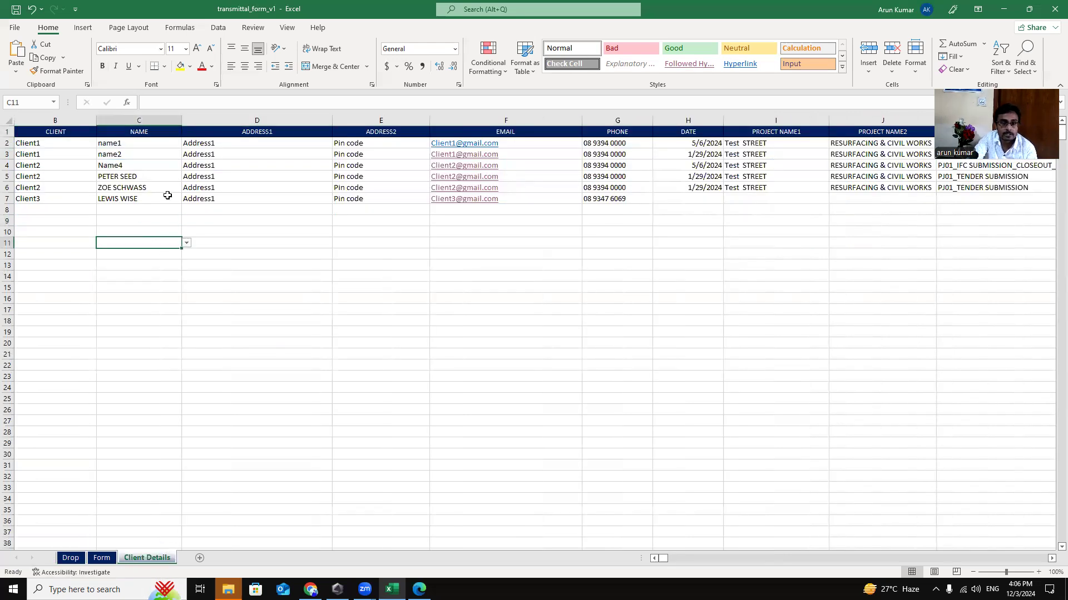
click(253, 214)
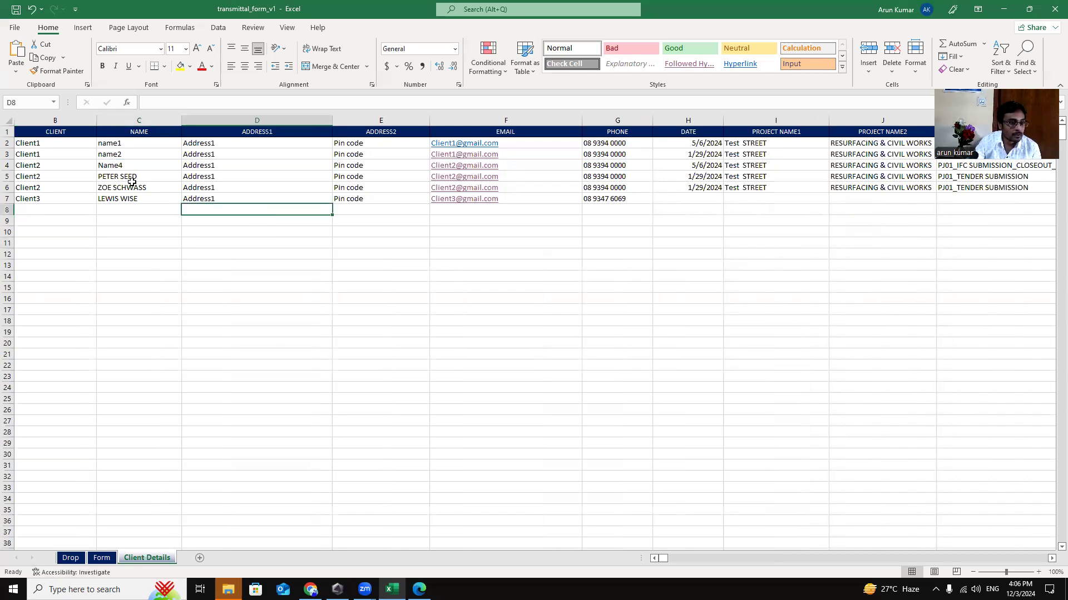
click(84, 146)
Step: Add a record in row 8 of Client Details with client Client1 and name name2
click(59, 212)
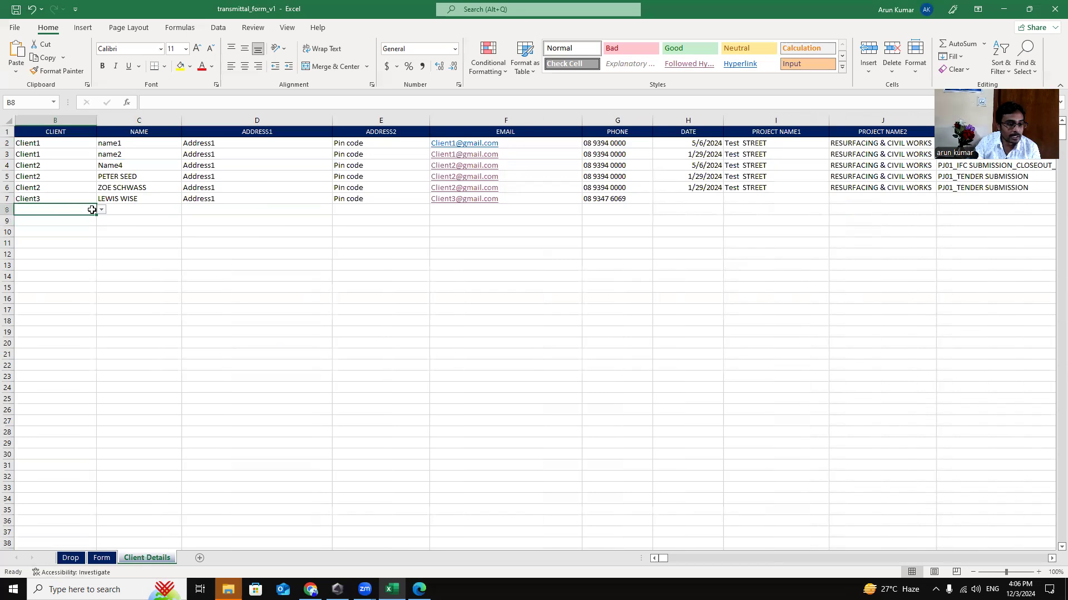
click(101, 209)
click(66, 219)
click(146, 211)
click(187, 210)
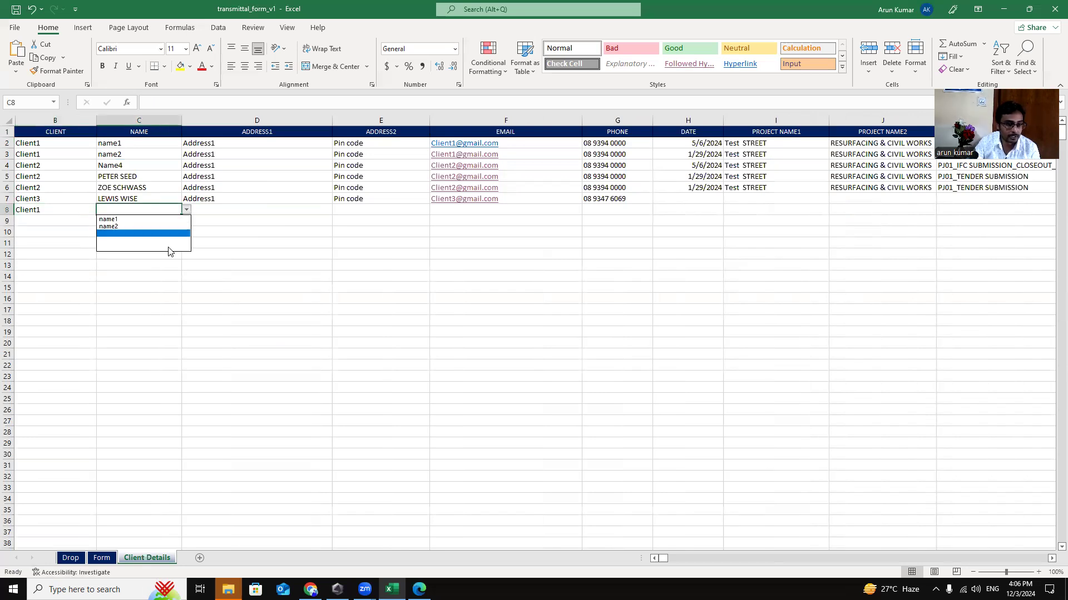
click(129, 224)
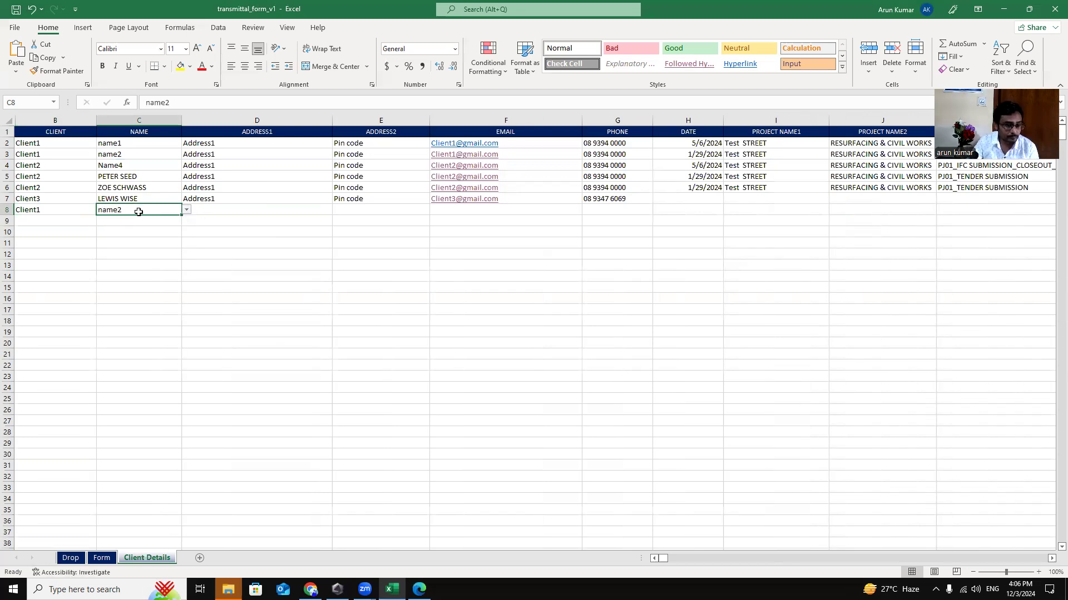
click(187, 210)
click(215, 212)
click(335, 207)
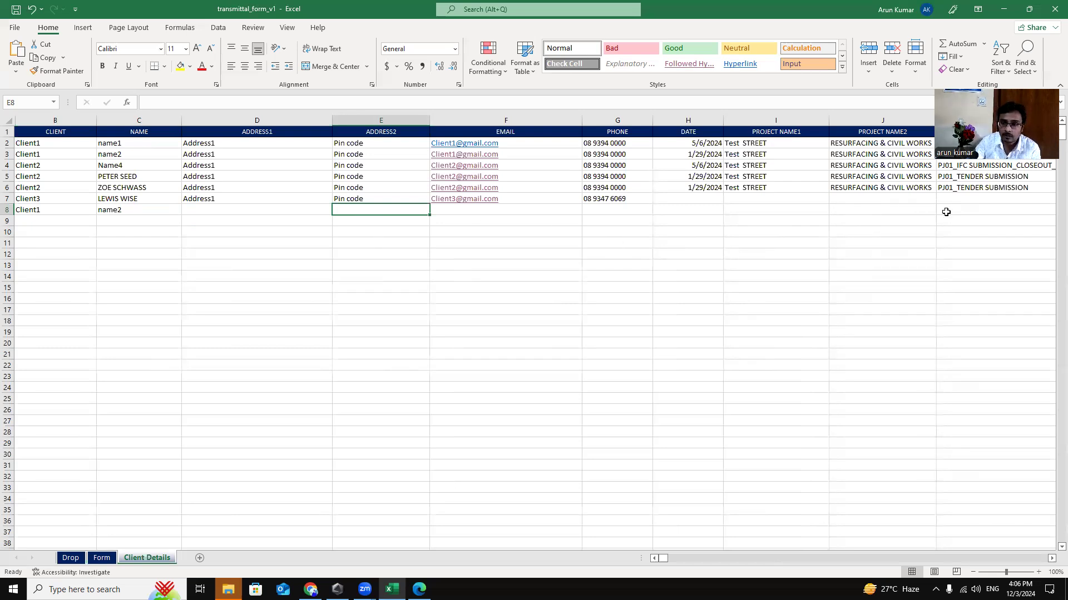
Step: Add a record in row 9 of Client Details with client Client17 and name test1
click(111, 223)
click(88, 222)
click(101, 221)
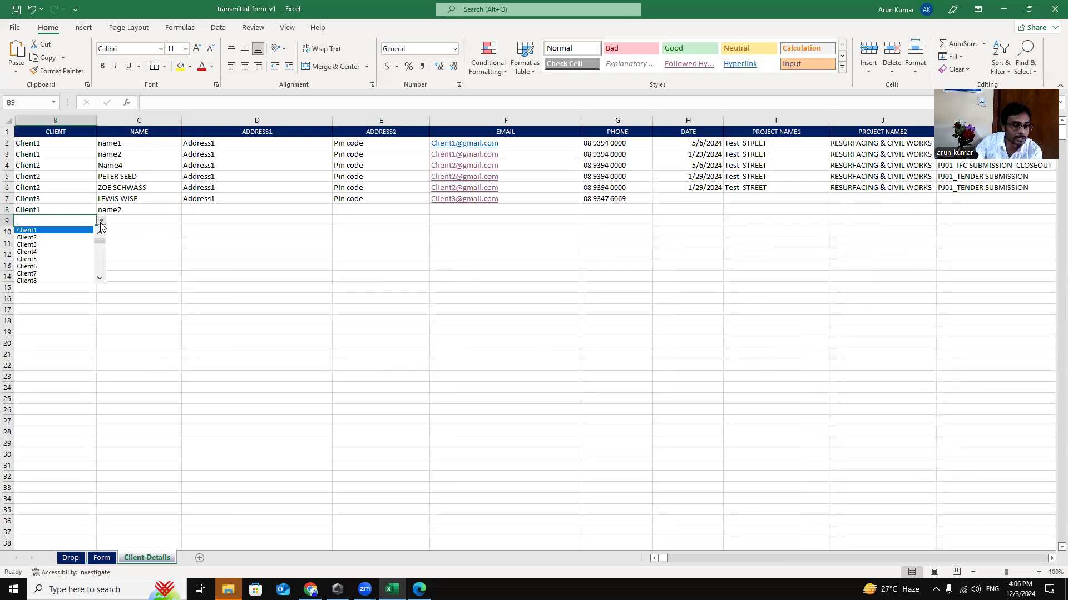
scroll(100, 261, down, 5)
drag(100, 276, 99, 248)
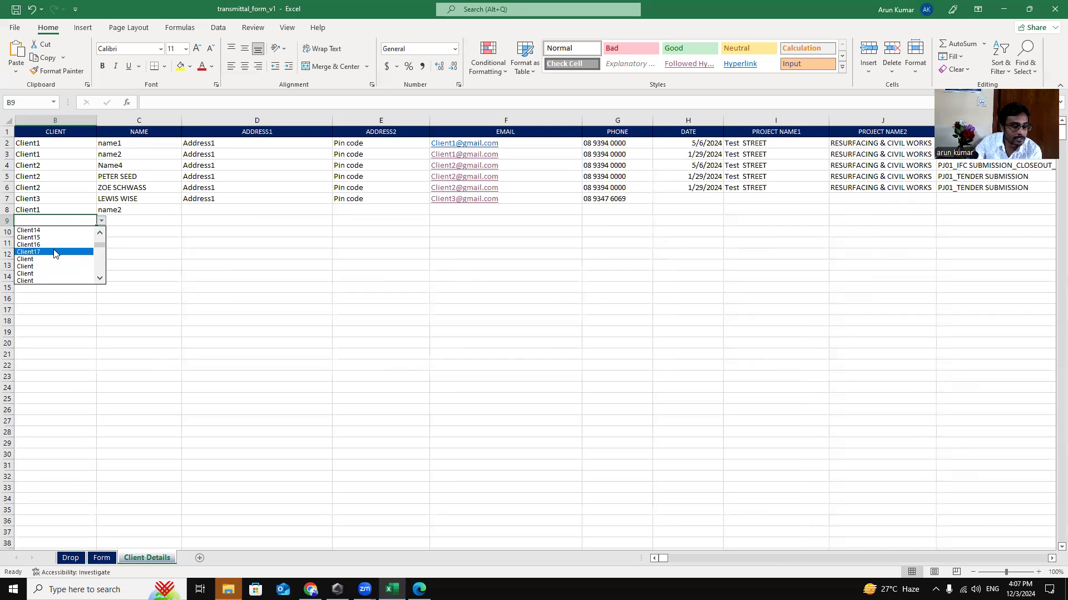
click(55, 253)
click(135, 221)
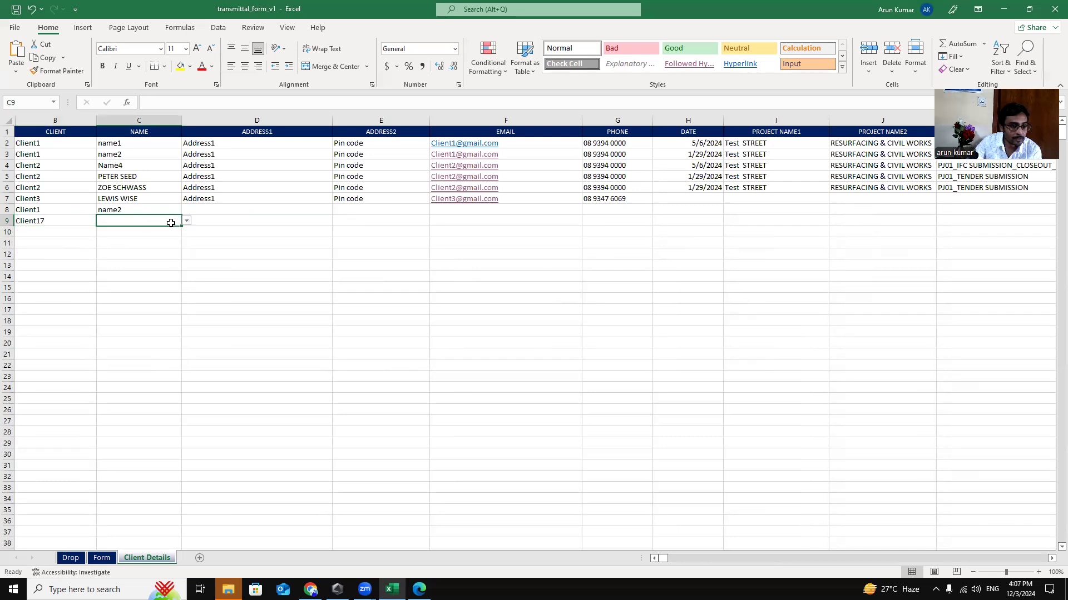
click(186, 223)
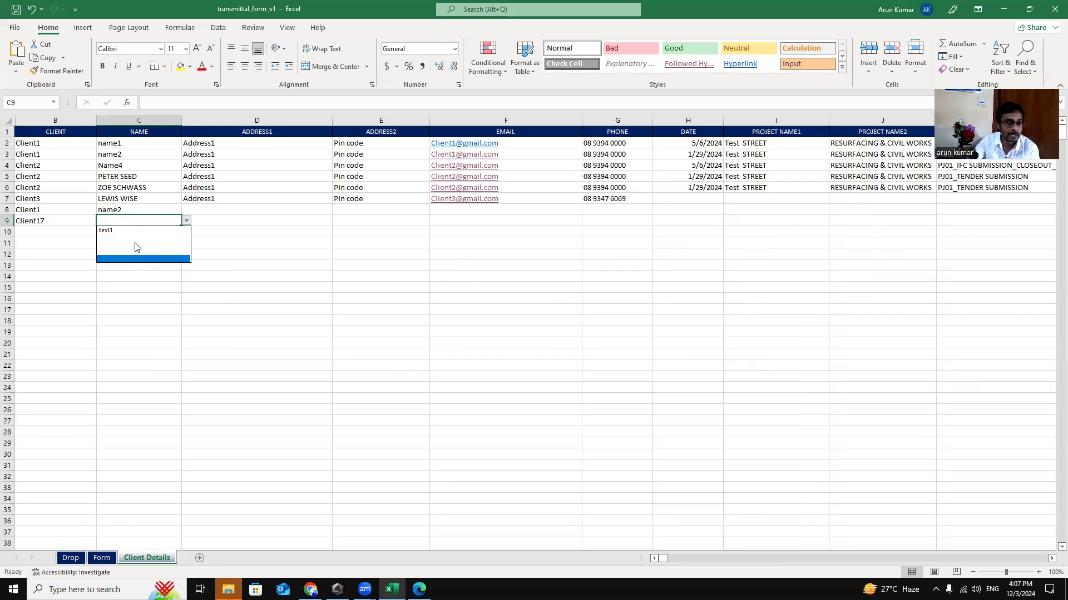
click(144, 230)
click(236, 226)
click(420, 222)
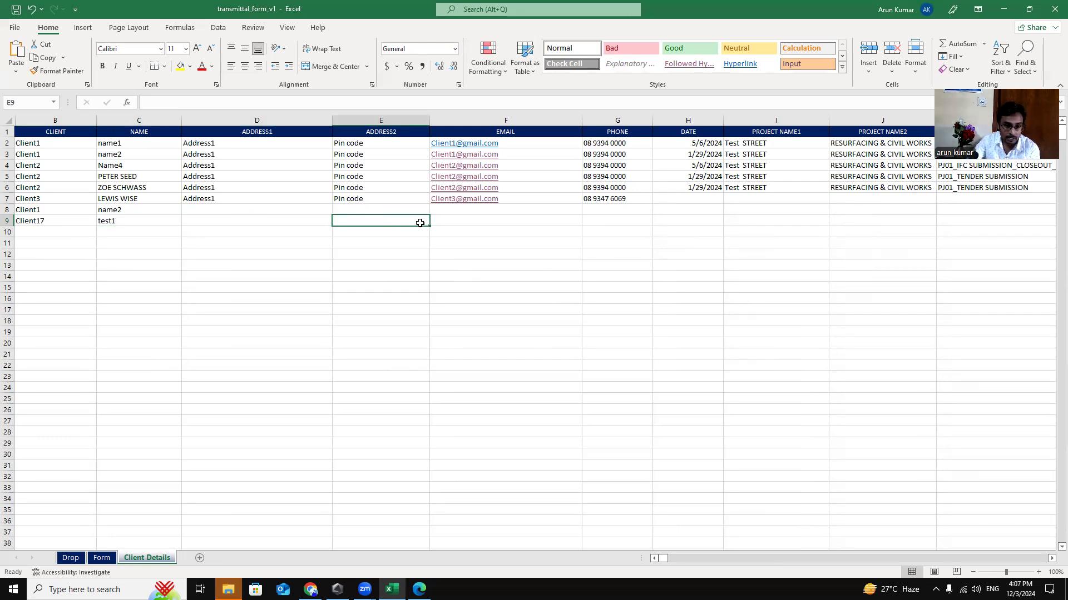
Step: Go to the Drop sheet and close the Accessibility pane
click(71, 572)
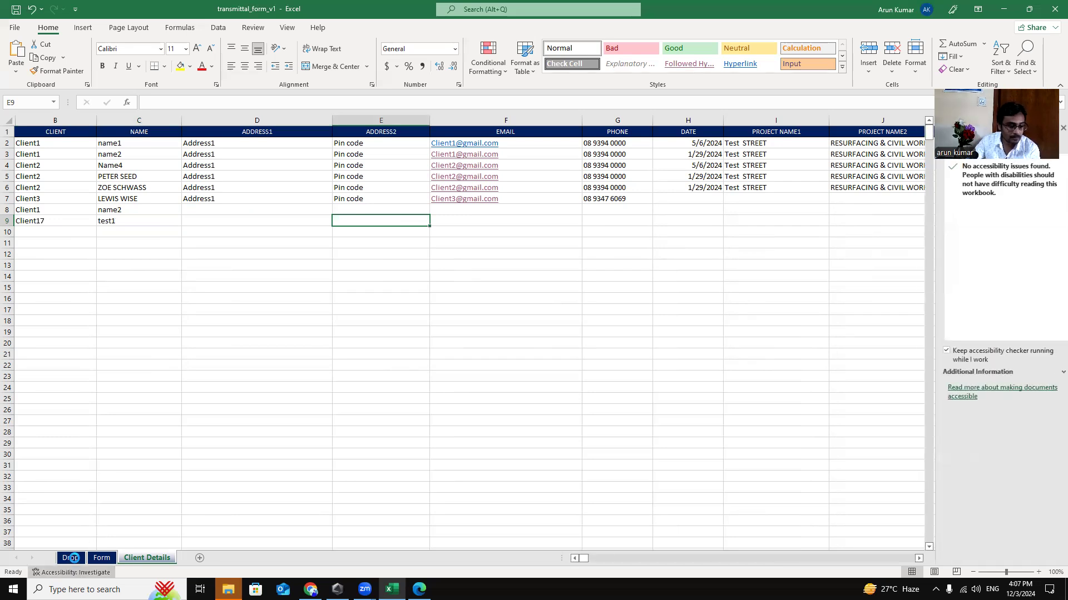
click(72, 557)
click(45, 153)
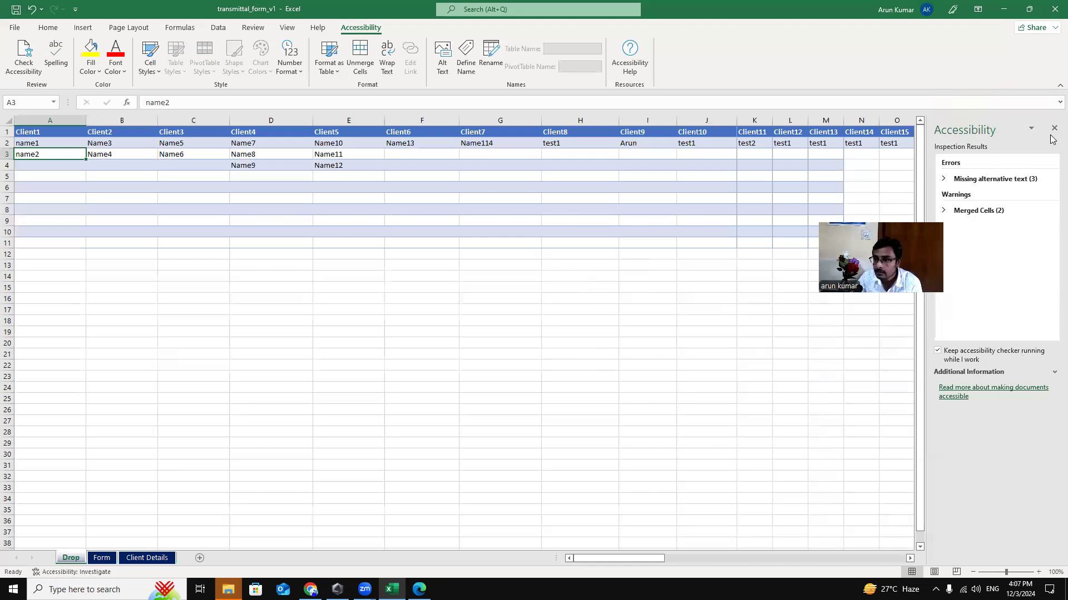
click(1054, 129)
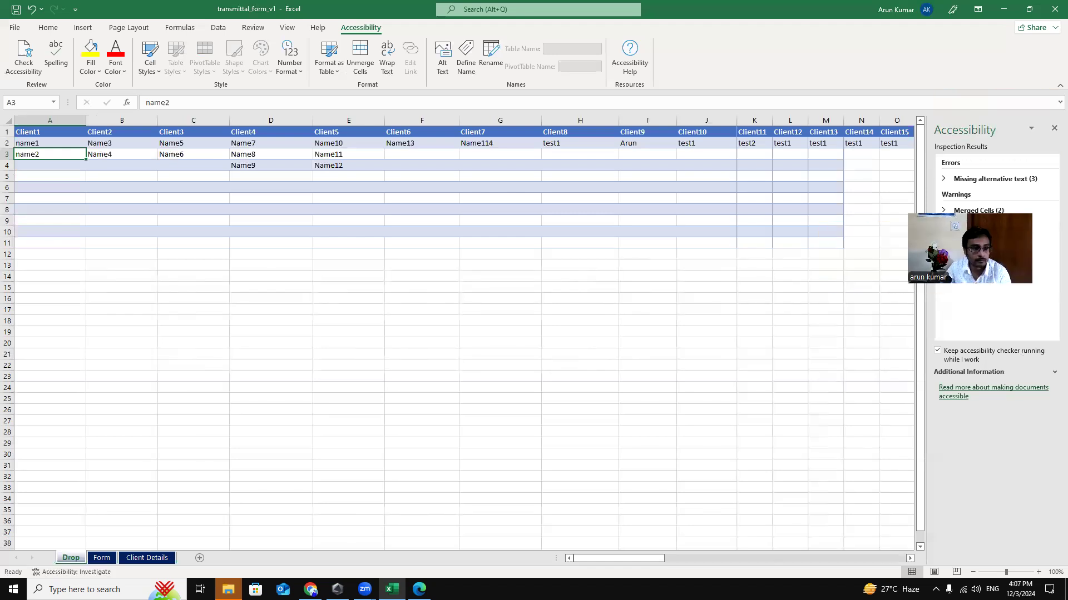
Step: Examine the client headers along row 1 of the Drop sheet, from Client1 to the last filled column
click(183, 158)
key(ctrl+Home)
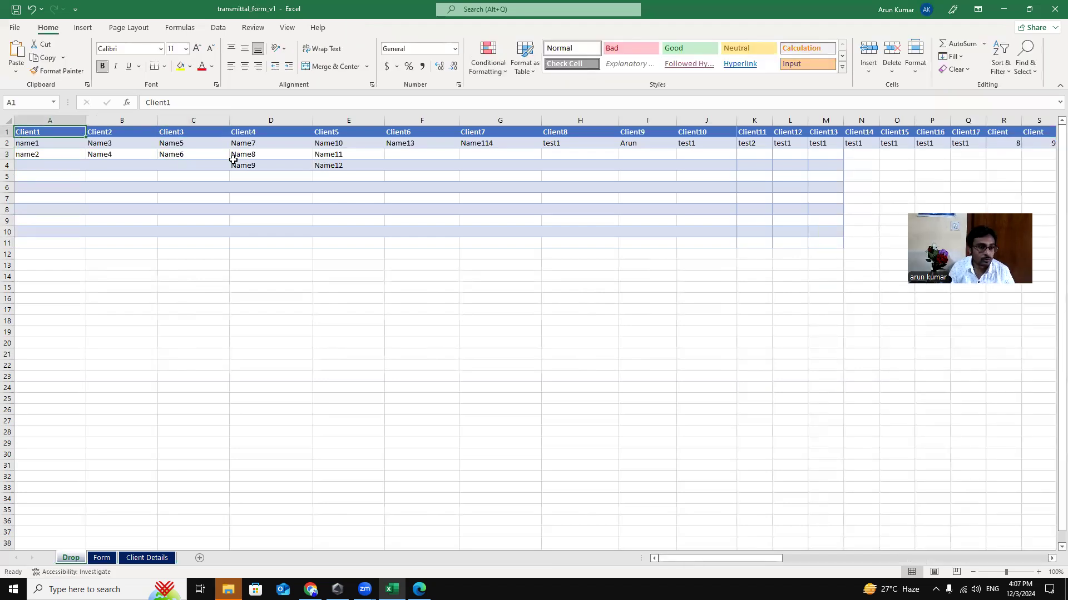
key(Right)
key(Right)
key(Right)
key(Right)
key(Home)
key(Right)
key(Right)
key(Right)
key(Right)
key(Right)
key(Right)
key(Right)
key(Right)
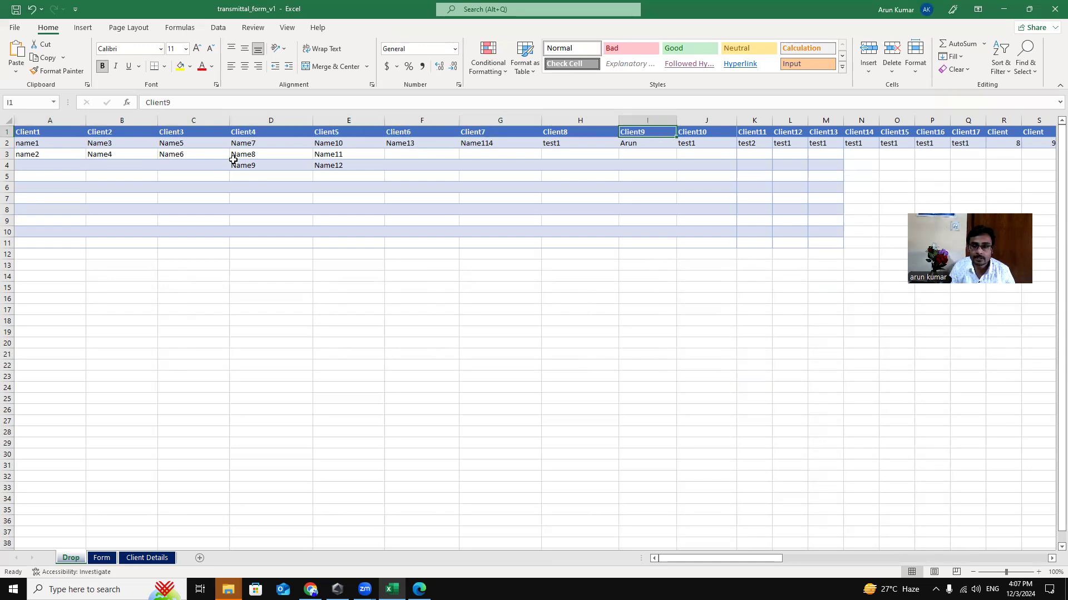
key(ctrl+Right)
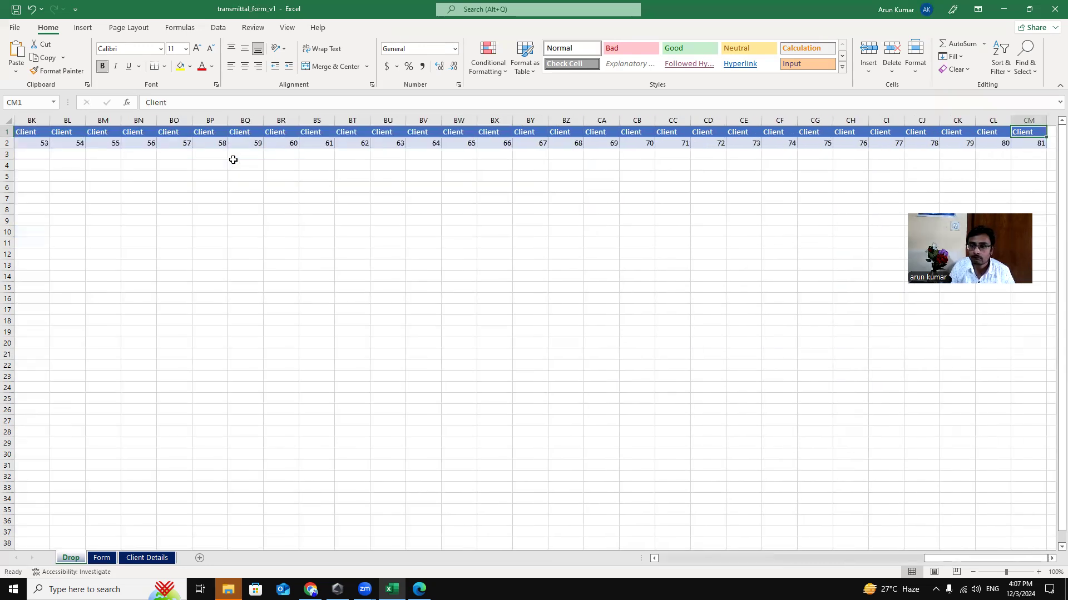
key(Home)
key(Right)
key(Right)
key(Right)
key(Right)
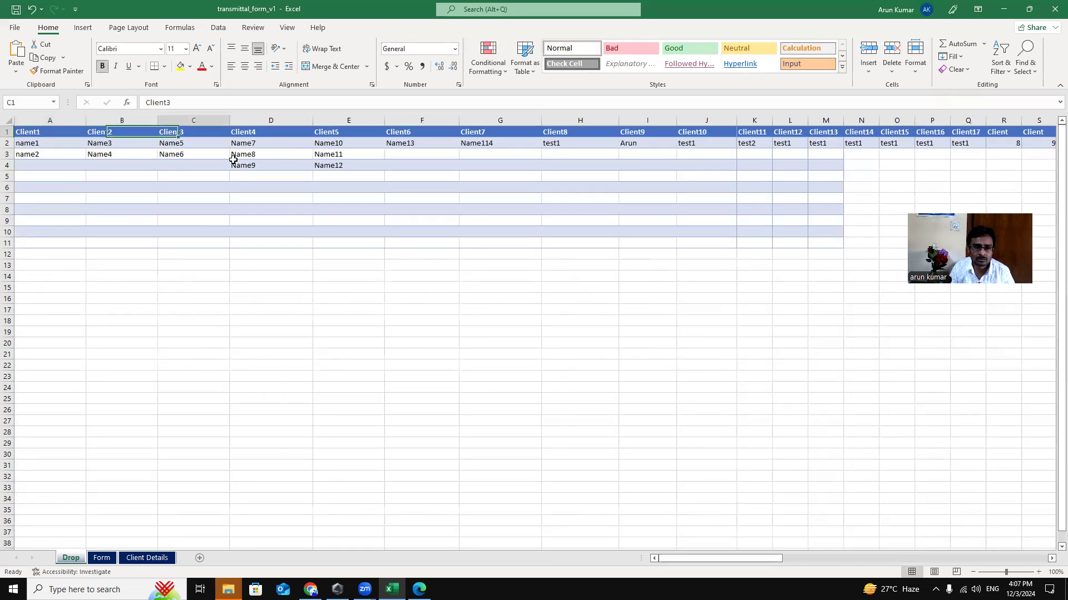
key(Right)
key(Right)
key(Right)
key(Right)
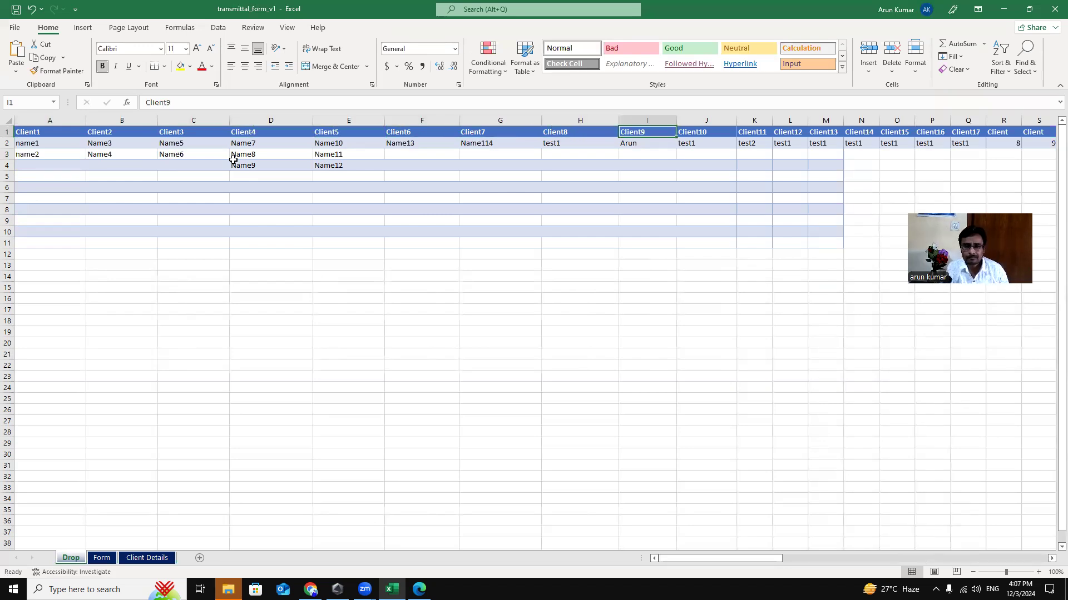
Step: Replace the Client1 header in cell A1 of the Drop sheet with City Of Test
key(Left)
key(Left)
key(Right)
key(Home)
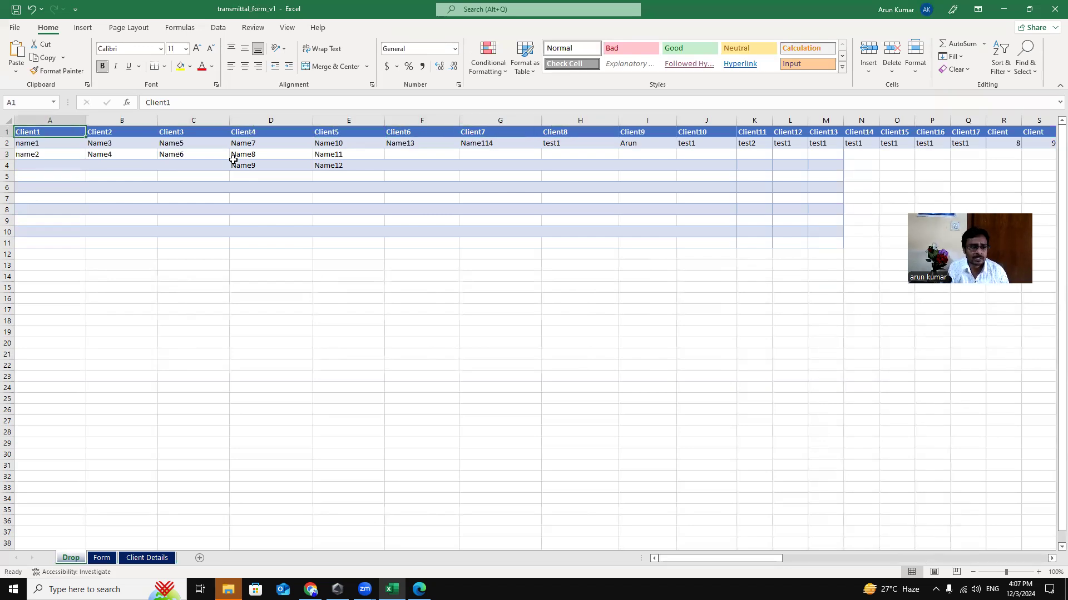
key(BackSpace)
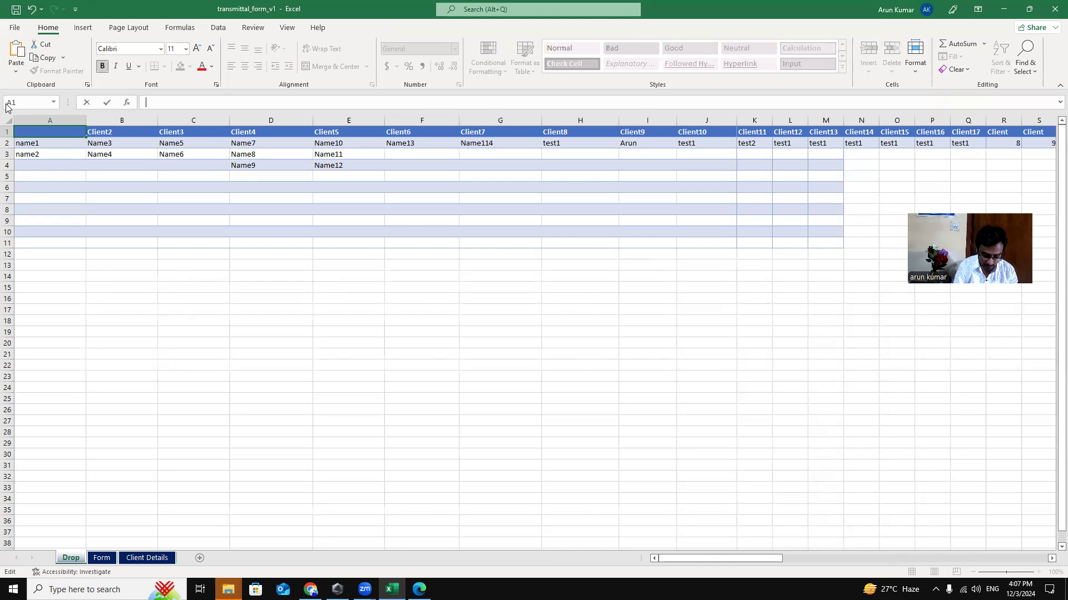
text(City Of Test)
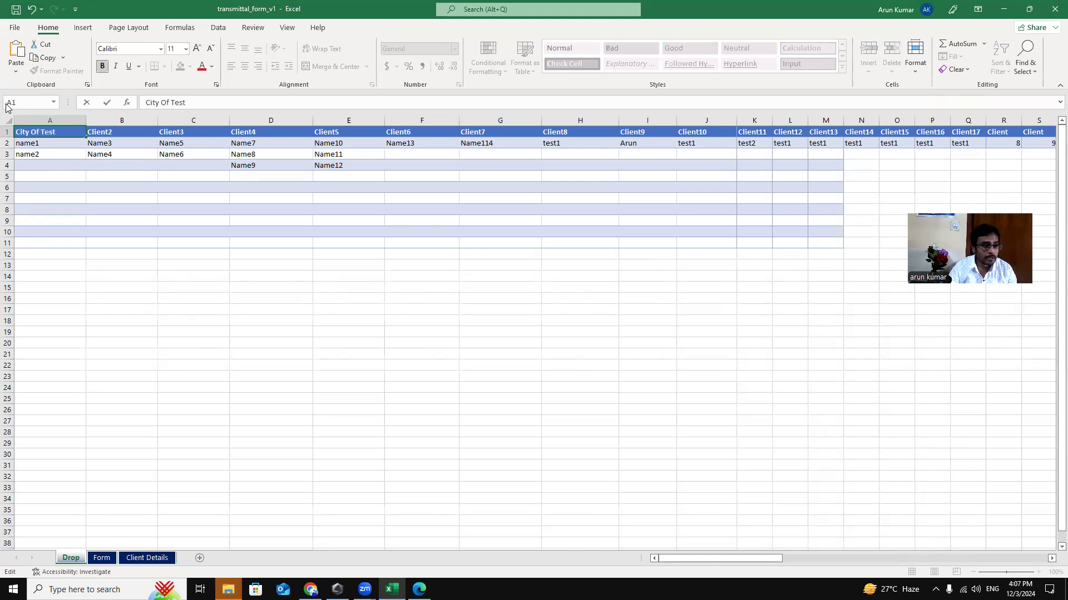
click(22, 209)
Step: Replace name1 and name2 under the City Of Test header, in cells A2 and A3, with two contacts' first names
click(48, 143)
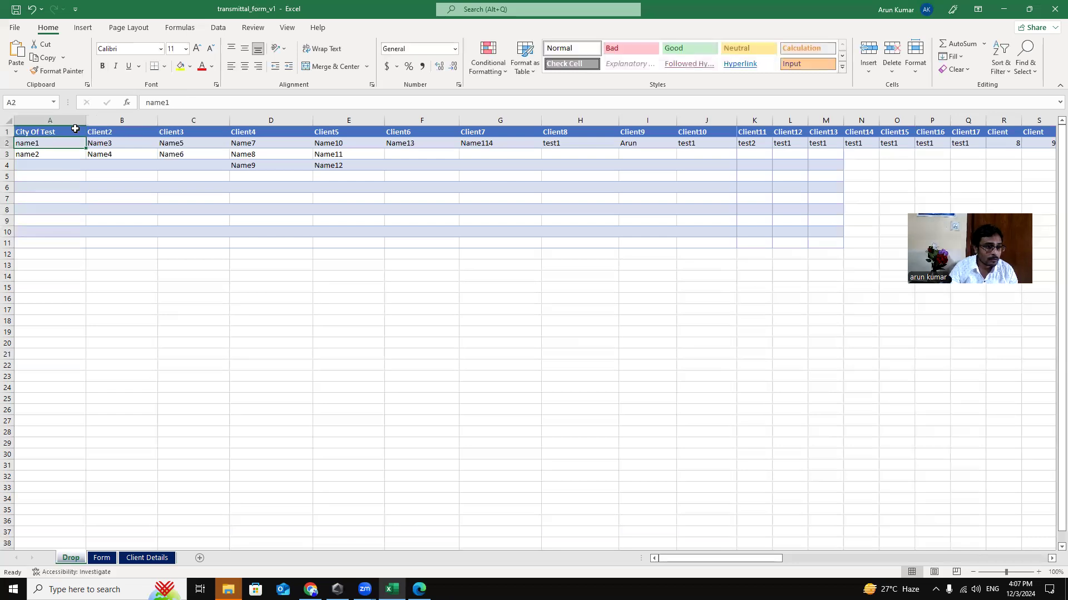
click(203, 99)
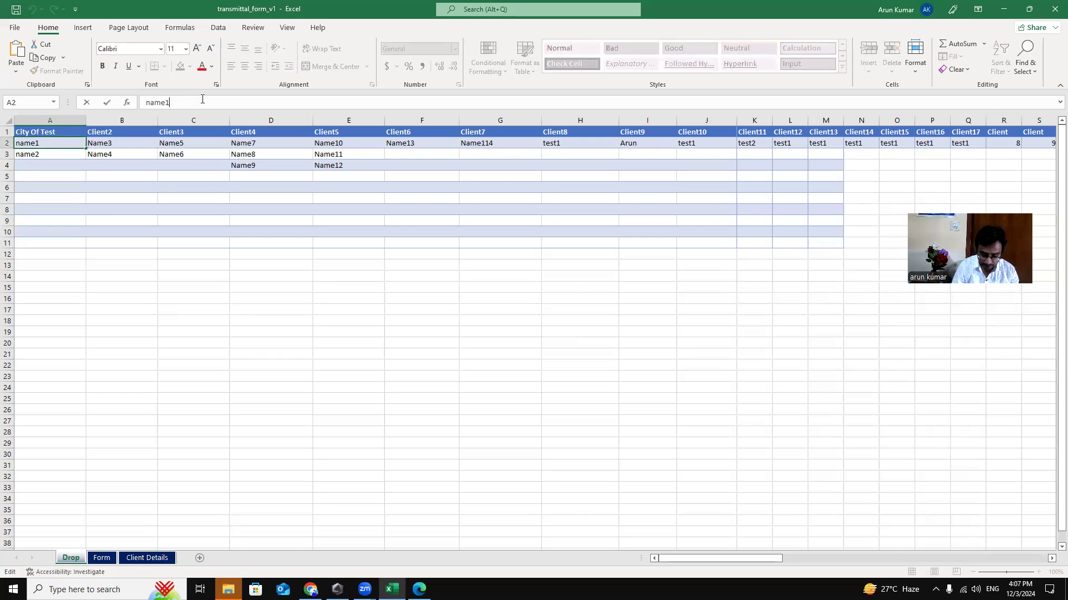
key(BackSpace)
key(BackSpace)
key(BackSpace)
text(Arun)
key(Return)
text(Jay)
key(Return)
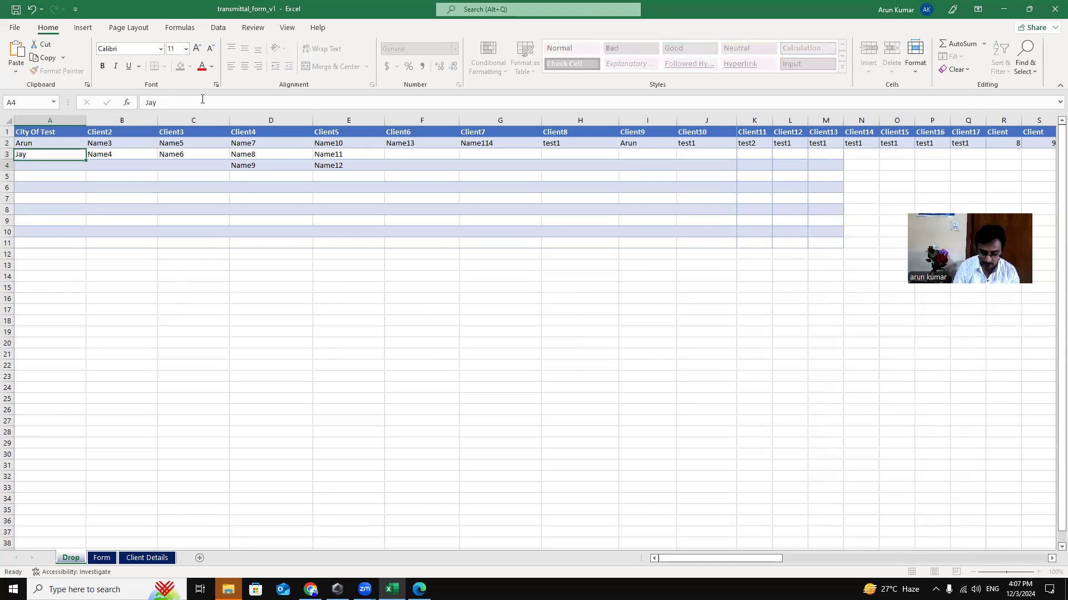
click(49, 120)
click(49, 144)
click(49, 157)
Step: Select City Of Test as the client on the Form sheet
click(147, 558)
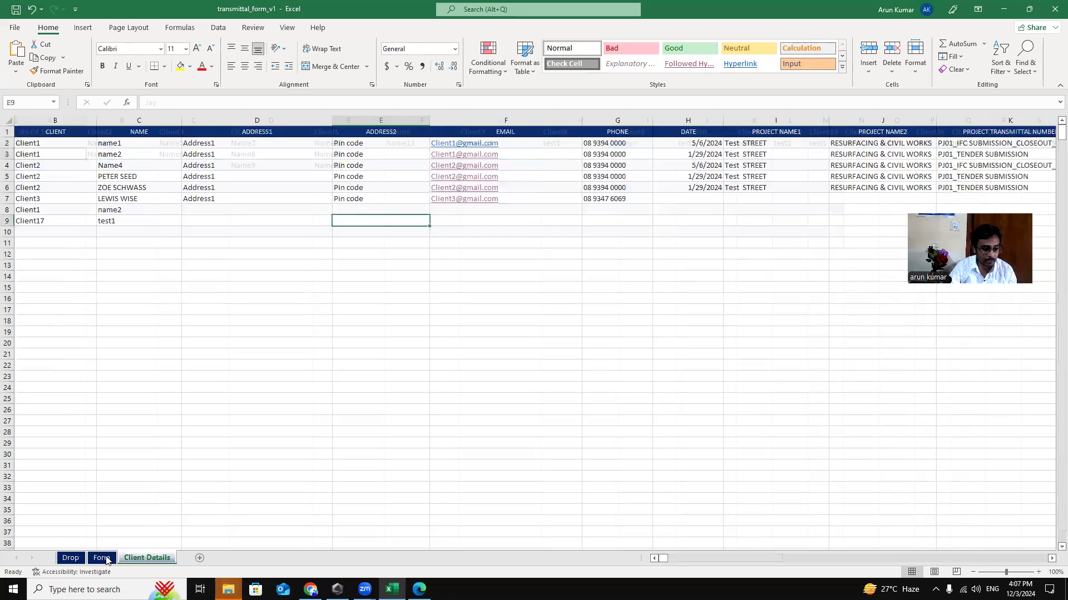
click(101, 557)
click(817, 139)
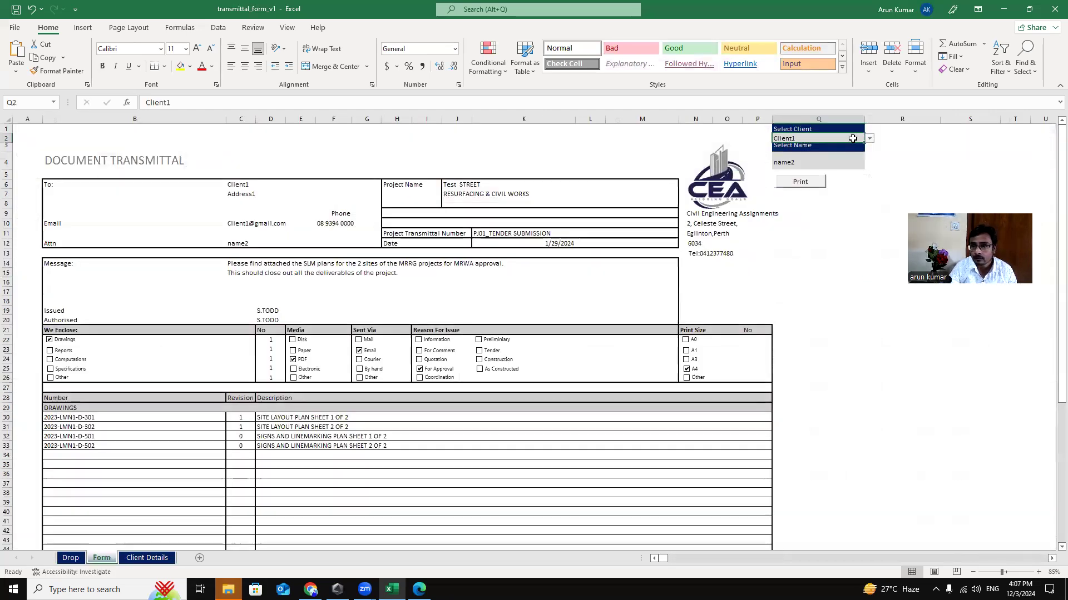
click(869, 139)
click(825, 148)
Step: Try to pick one of the City Of Test contacts as the form's selected name
click(851, 163)
click(870, 164)
click(834, 181)
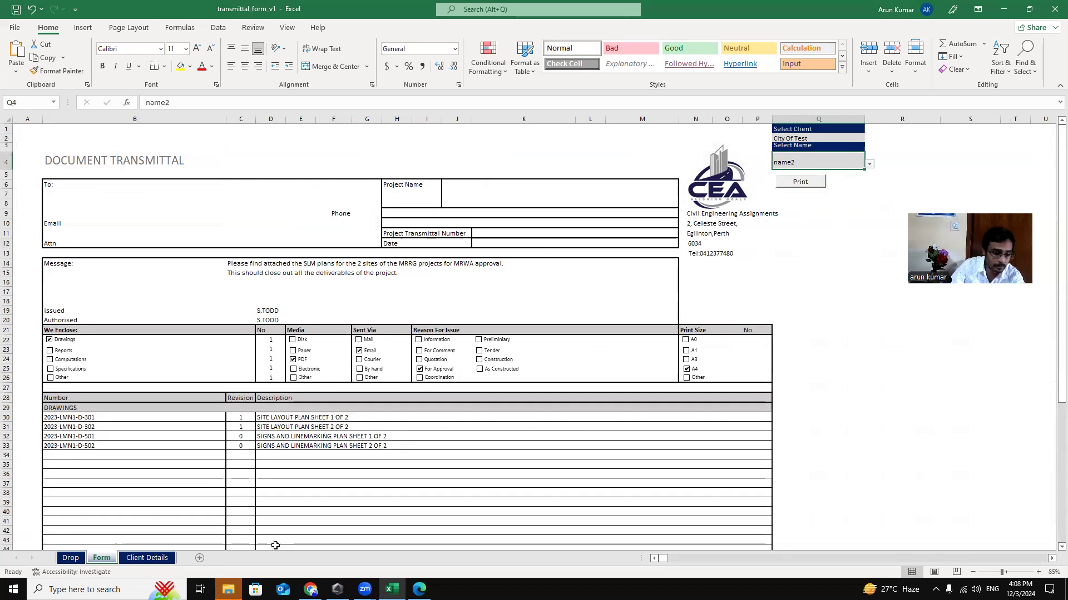
Step: Review the client and name lists on the Drop sheet, and return to the Form sheet
click(71, 558)
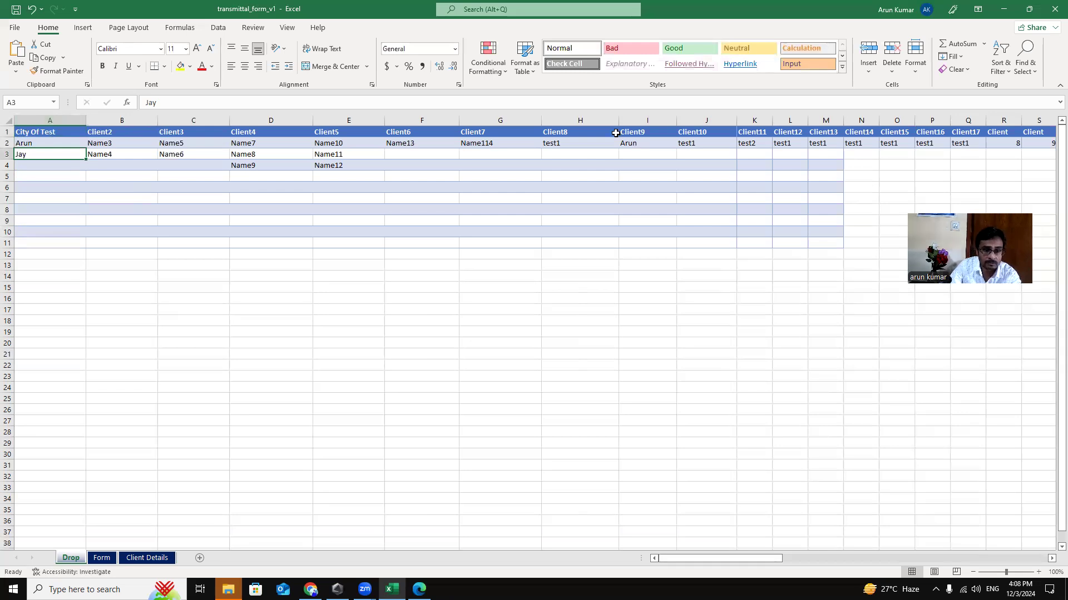
click(101, 557)
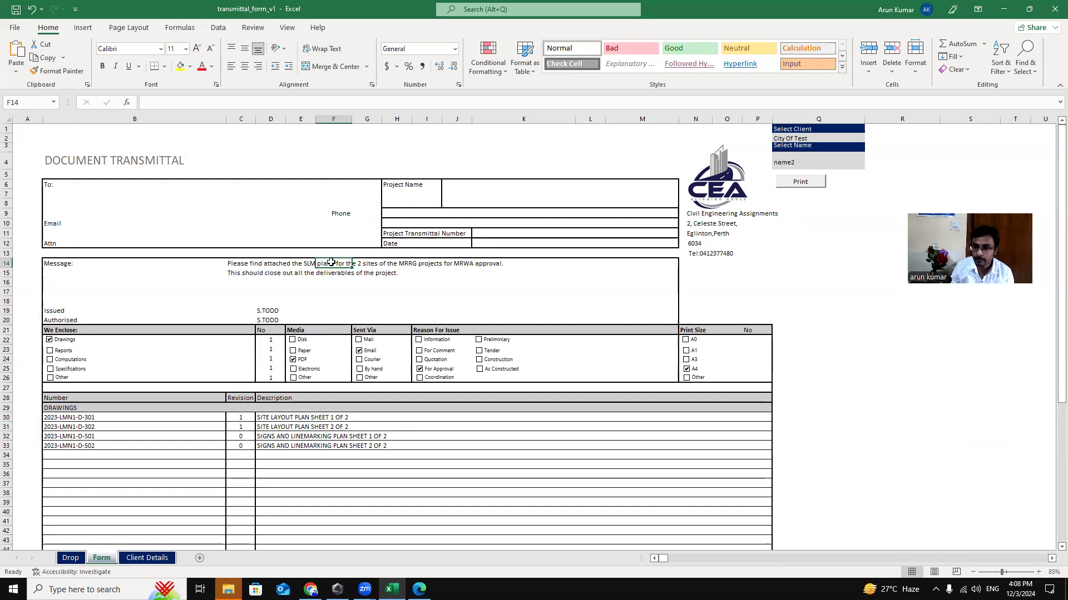
click(809, 291)
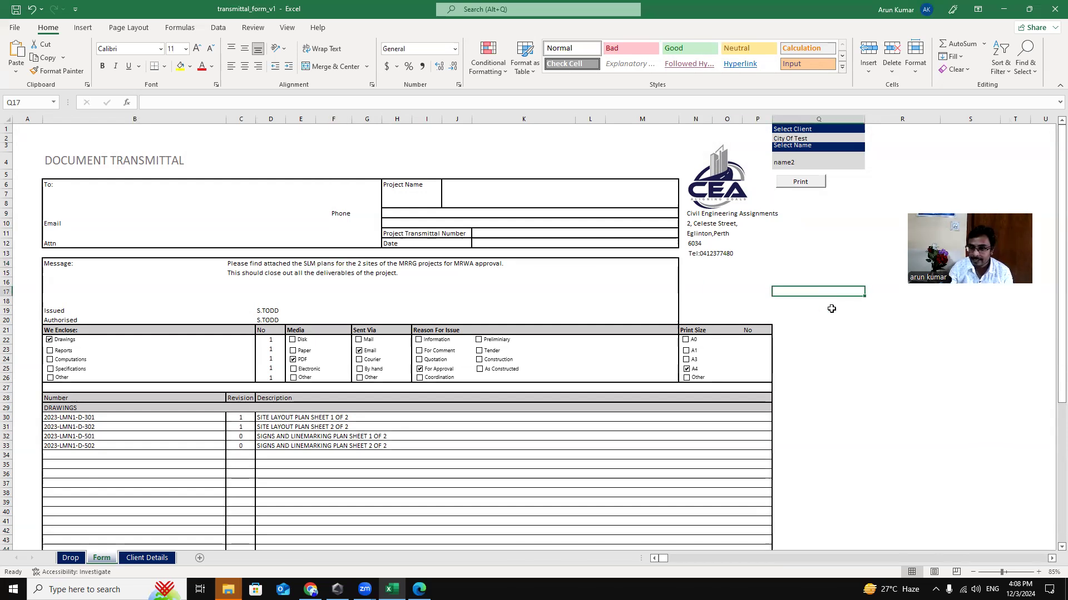